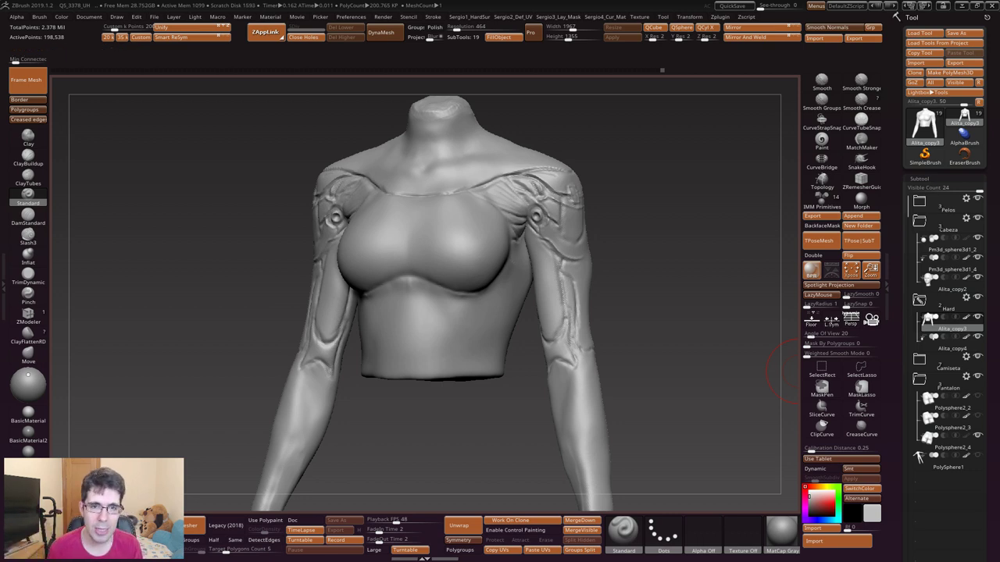
- Inspect and frame the shirt sculpt, then duplicate it as subtool Alita_copy4_1
mouse_move(687, 234)
mouse_down()
mouse_move(539, 196)
mouse_move(546, 244)
mouse_up()
right_drag(547, 244, 534, 241)
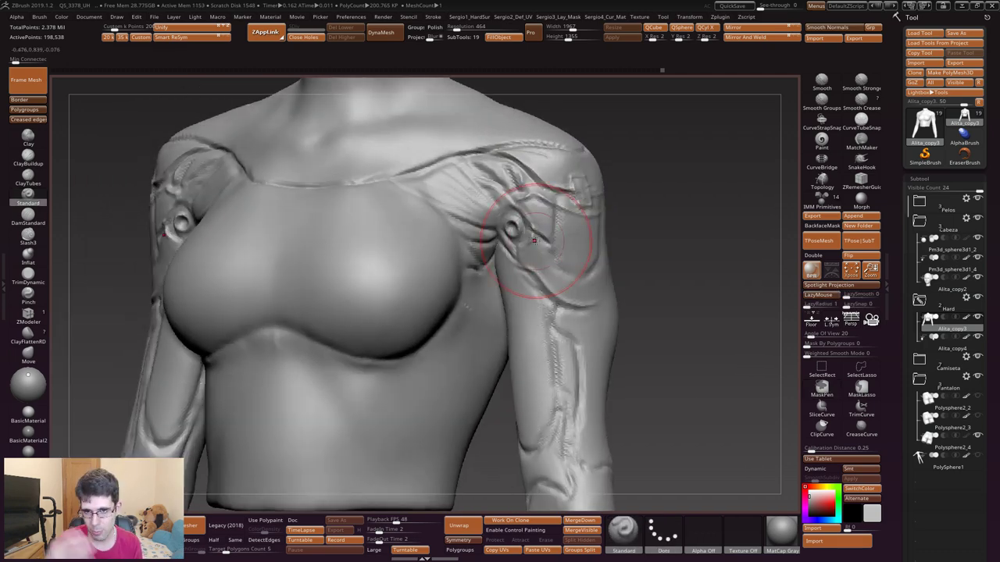
right_drag(535, 240, 561, 218)
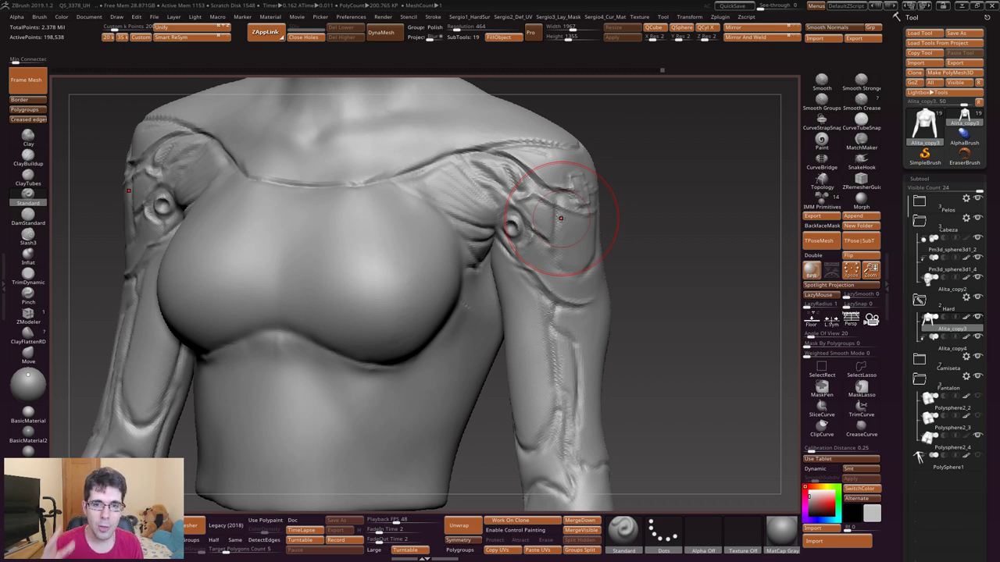
key(f)
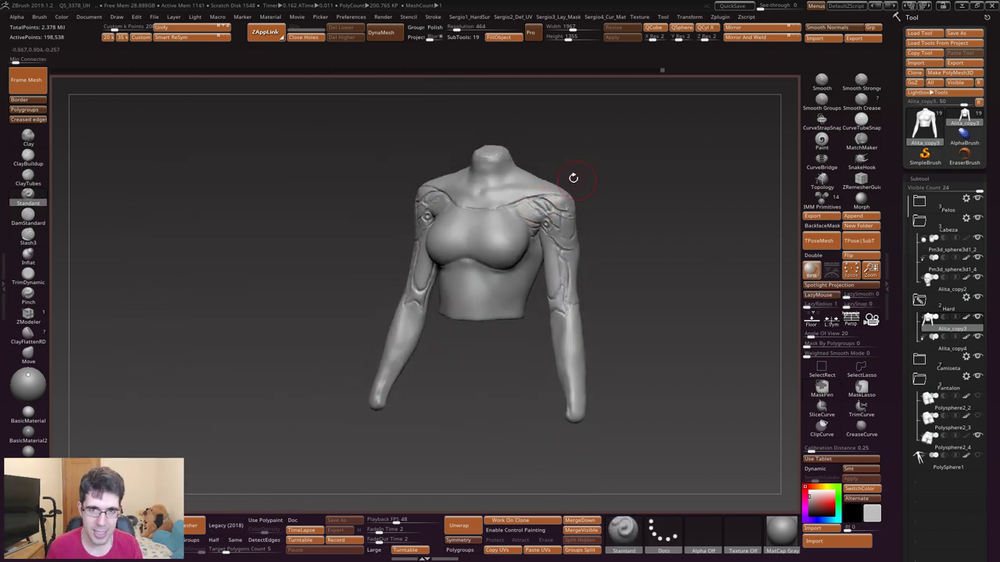
key(alt+s)
key(alt+s)
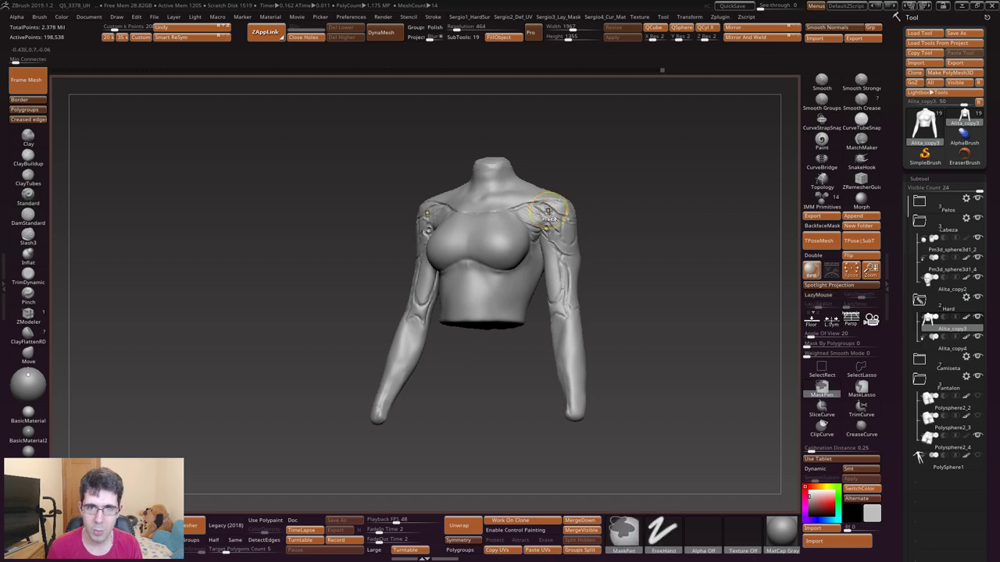
key(f)
drag(576, 365, 421, 289)
key(f)
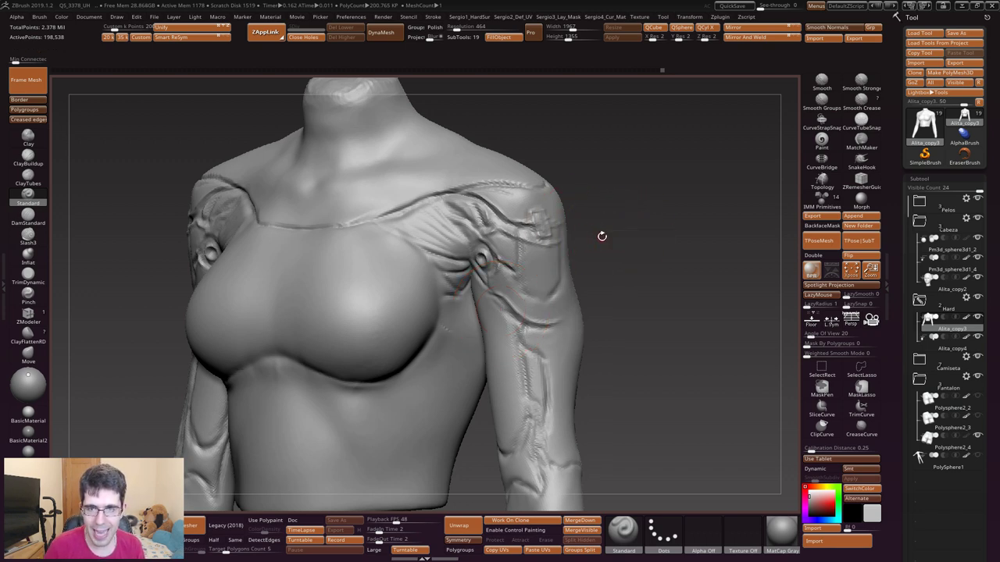
key(ctrl+shift+d)
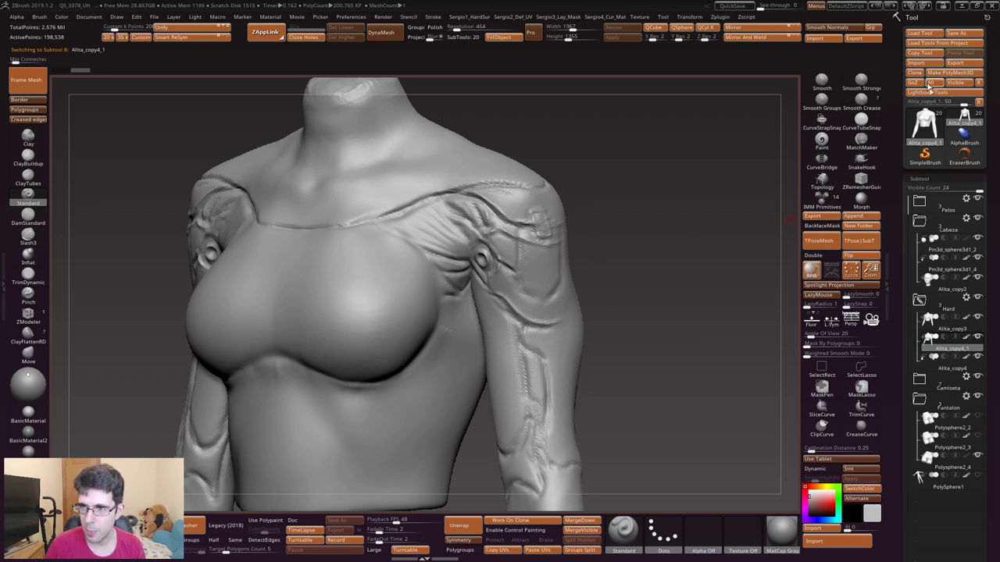
- Delete the duplicate subtool, select Alita_copy3, and clone it as standalone tool Alita_copy3_1
key(Delete)
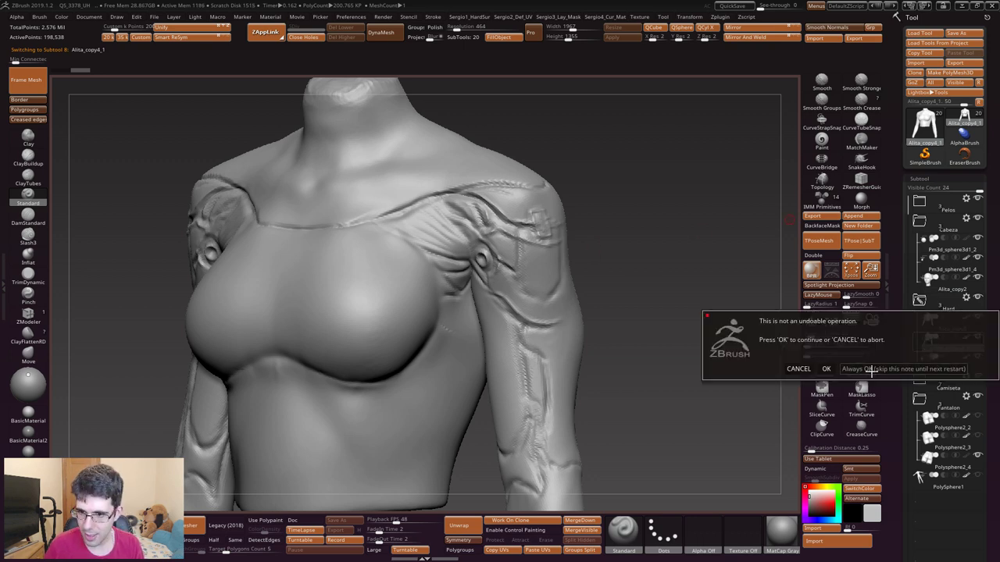
click(875, 372)
click(949, 332)
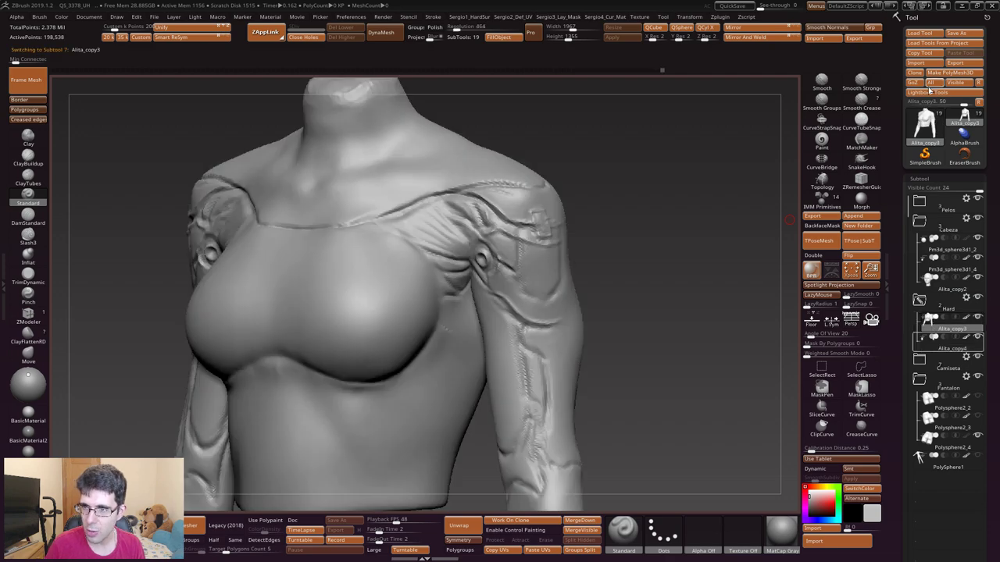
click(915, 72)
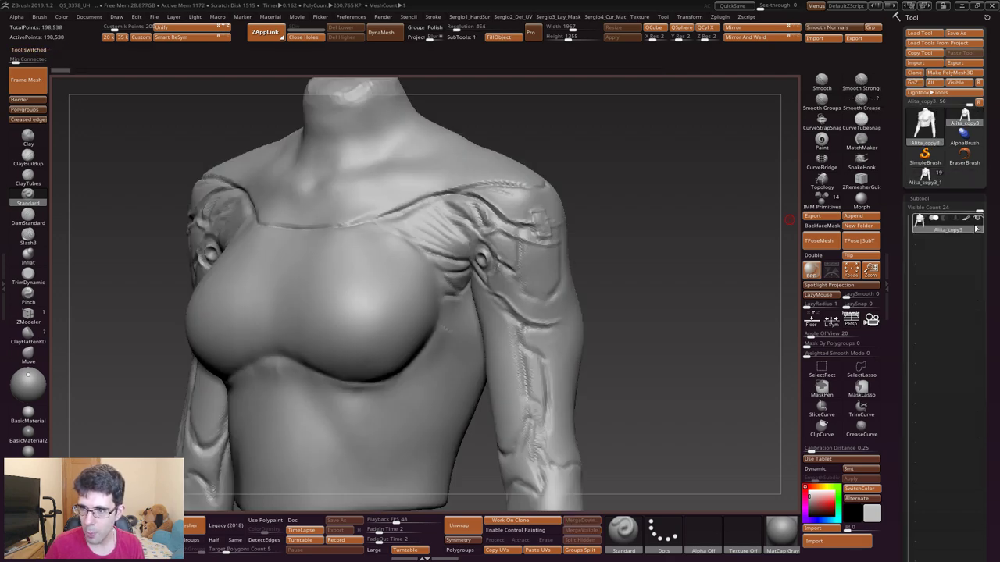
- Smooth away the carved detail on the right shoulder, chest crease and upper arm
right_drag(482, 221, 515, 285)
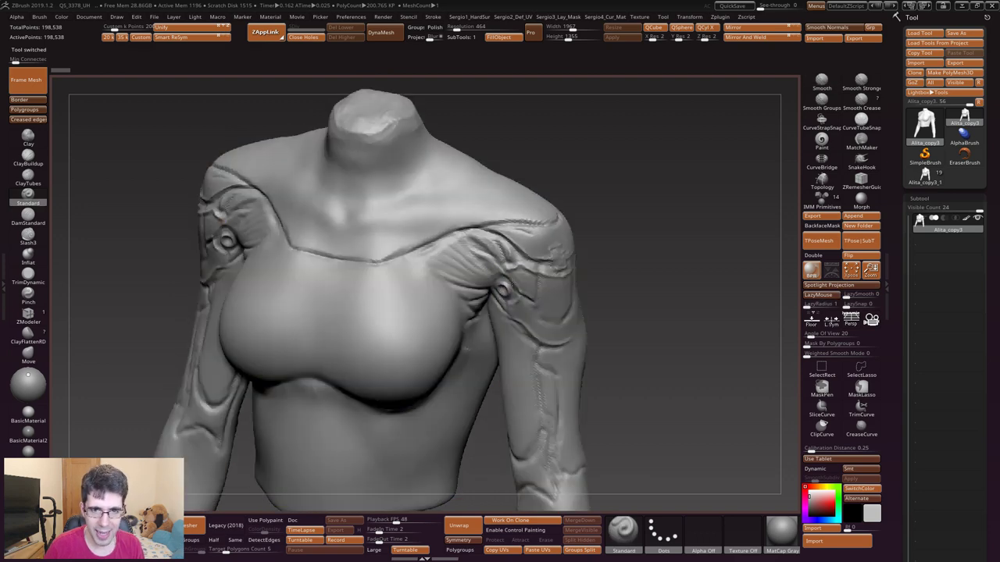
mouse_move(485, 258)
shift+mouse_down()
mouse_move(522, 287)
mouse_move(501, 281)
mouse_move(525, 334)
shift+mouse_up()
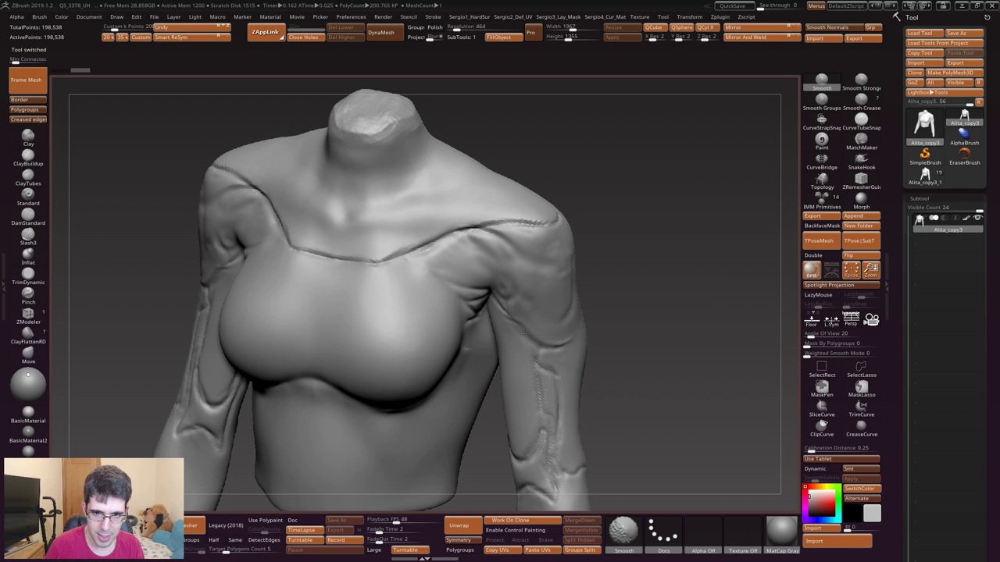
mouse_move(473, 242)
shift+mouse_down()
mouse_move(513, 266)
mouse_move(488, 291)
shift+mouse_up()
shift+drag(553, 271, 556, 319)
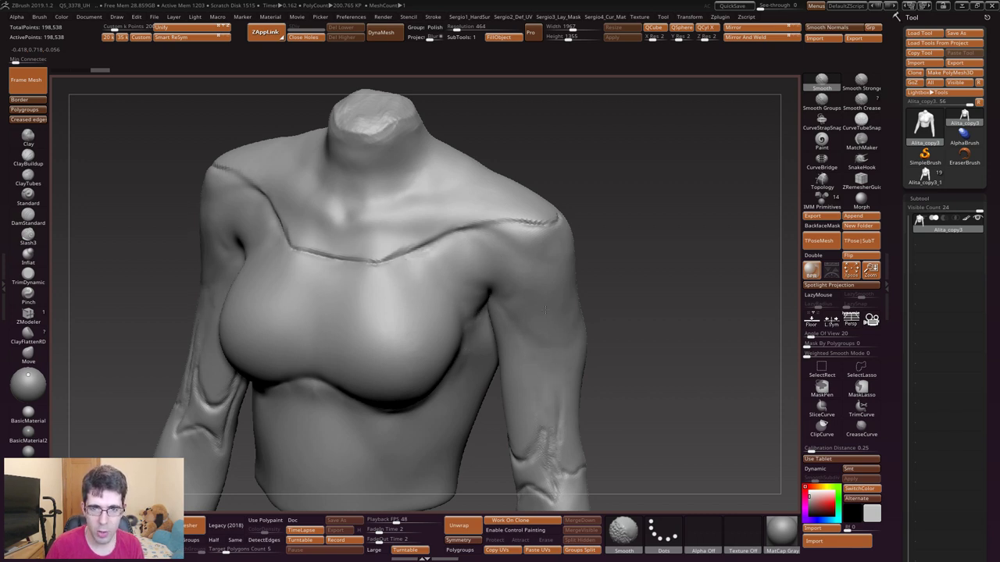
- Assign Alt+V as the SwitchColor hotkey and use it to swap colours
scroll(520, 254, up, 3)
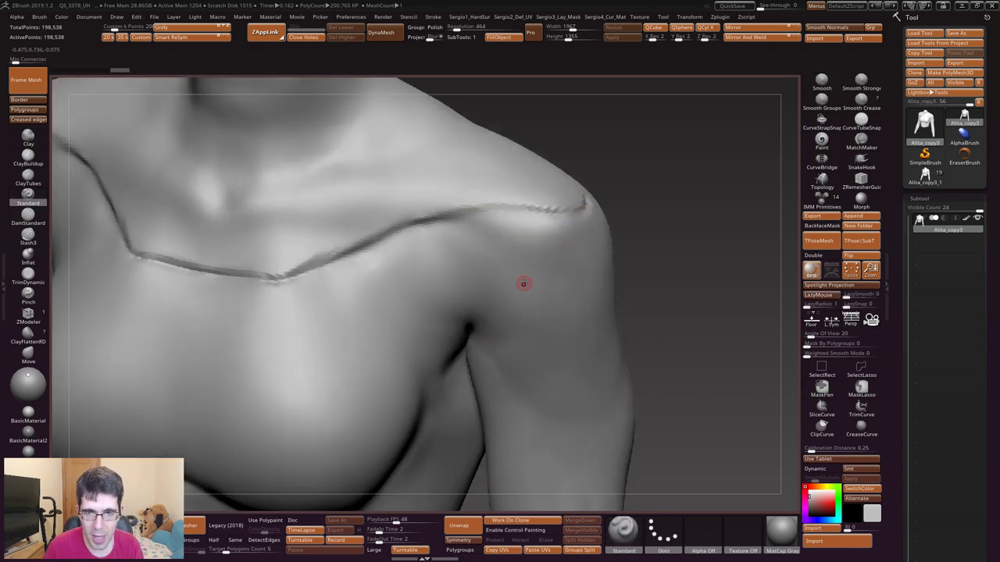
scroll(516, 250, up, 2)
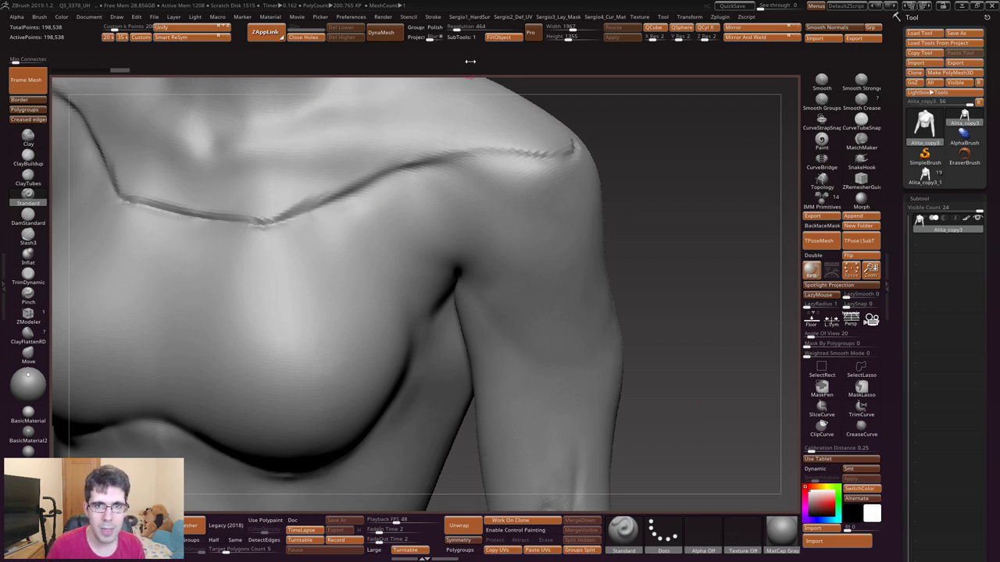
key(space)
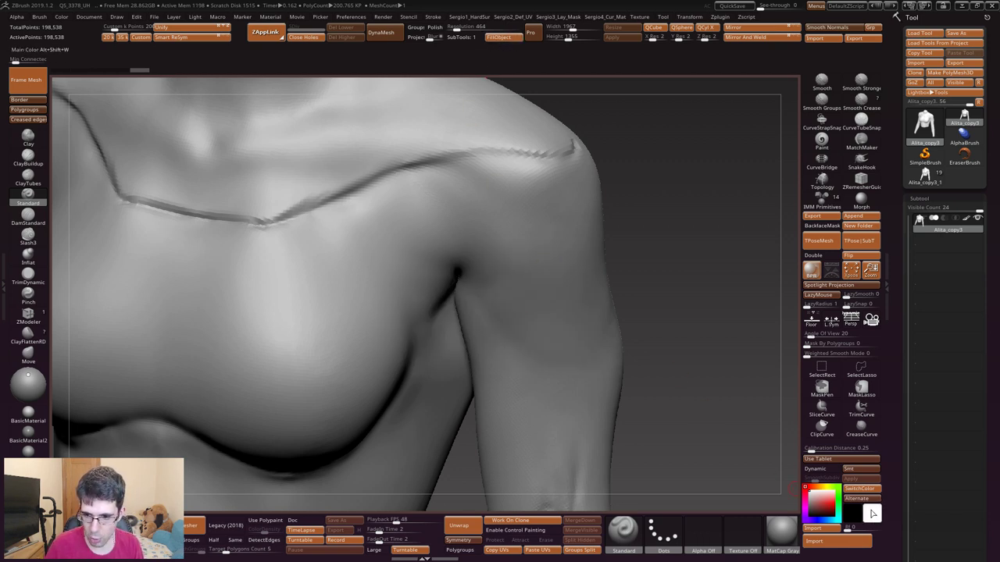
key(ctrl)
ctrl+alt+click(871, 490)
key(alt+v)
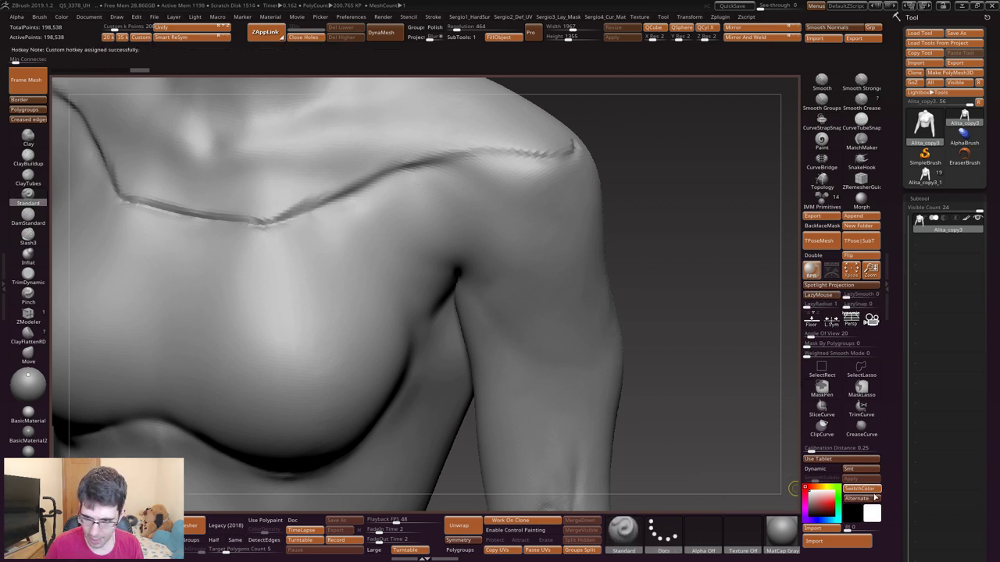
key(alt+v)
- Paint a dark zigzag test stroke down the upper arm, then open Preferences > Tablet
mouse_move(515, 191)
mouse_down()
mouse_move(500, 273)
mouse_move(570, 279)
mouse_up()
mouse_move(570, 279)
right_down()
mouse_move(539, 255)
mouse_move(551, 214)
mouse_move(497, 225)
right_up()
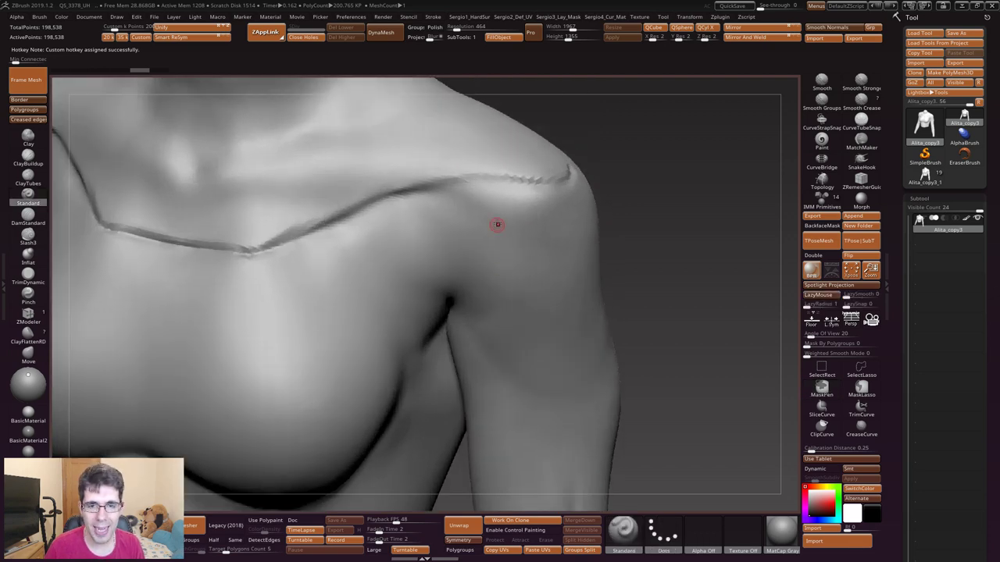
drag(523, 196, 522, 316)
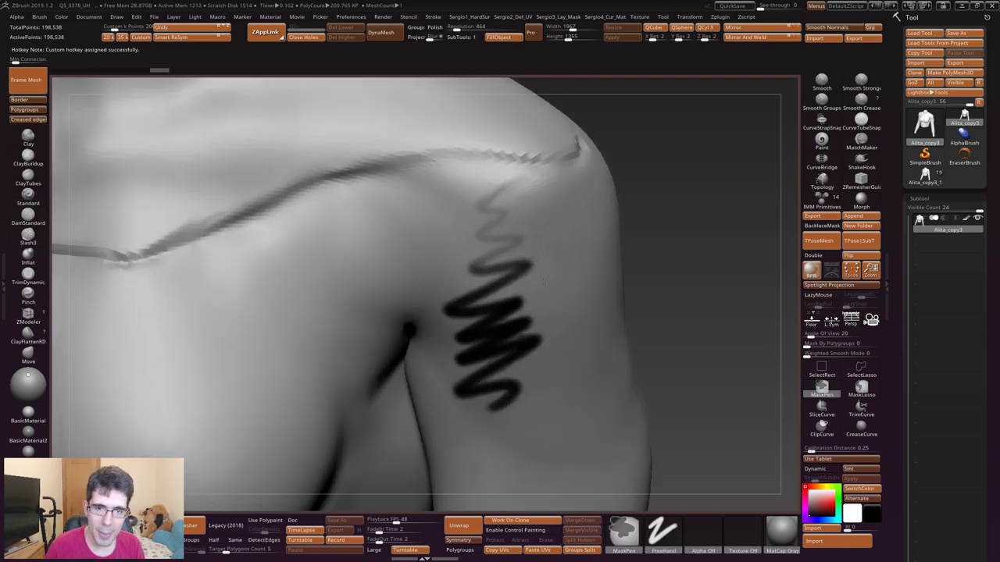
right_drag(522, 317, 511, 179)
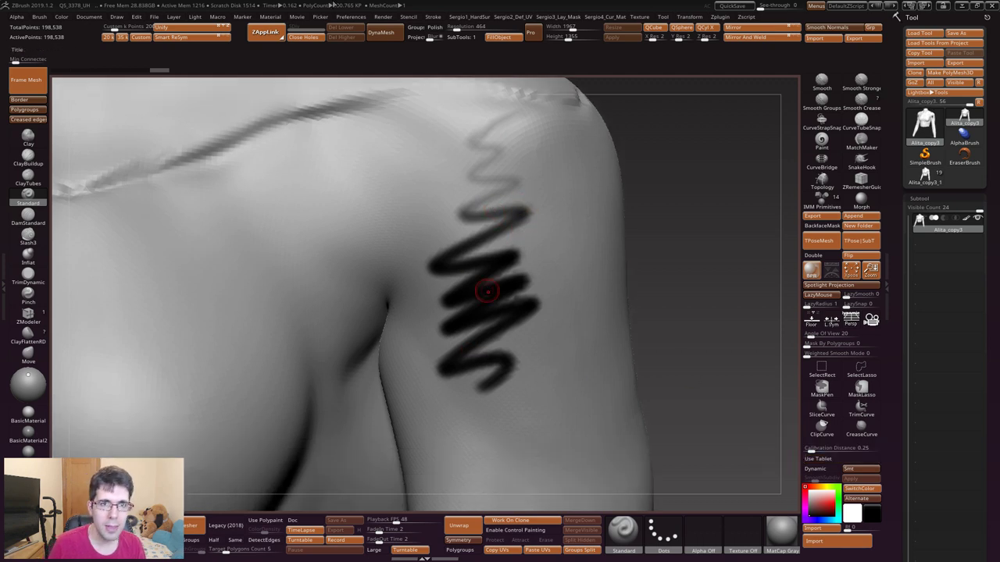
click(352, 18)
click(373, 264)
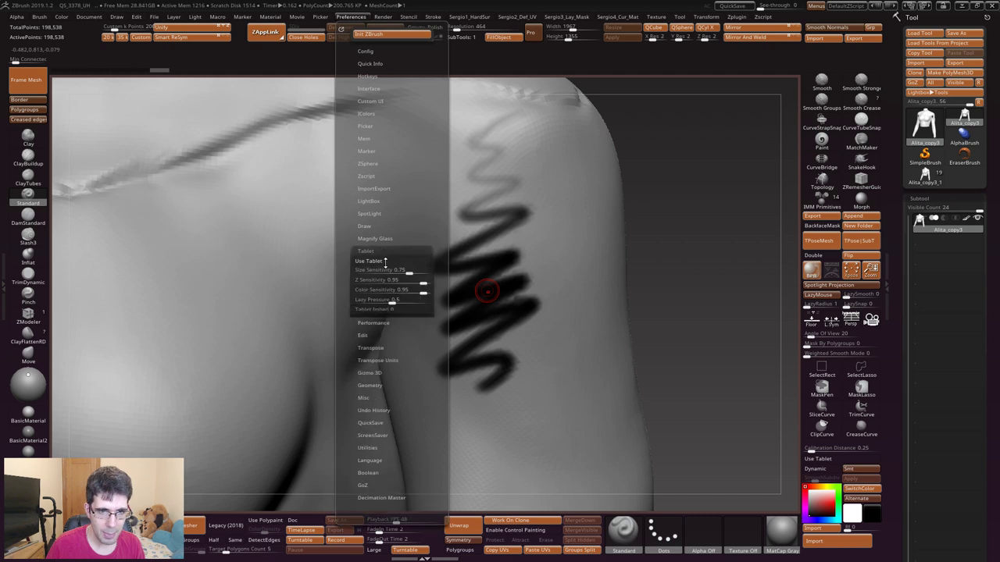
- Draw and undo trial zigzag and L-shaped mask strokes on the shoulder
key(ctrl+z)
mouse_move(509, 140)
mouse_down()
mouse_move(546, 196)
mouse_move(407, 266)
mouse_move(418, 327)
mouse_move(558, 332)
mouse_move(562, 386)
mouse_move(426, 469)
mouse_move(600, 308)
mouse_move(591, 195)
mouse_up()
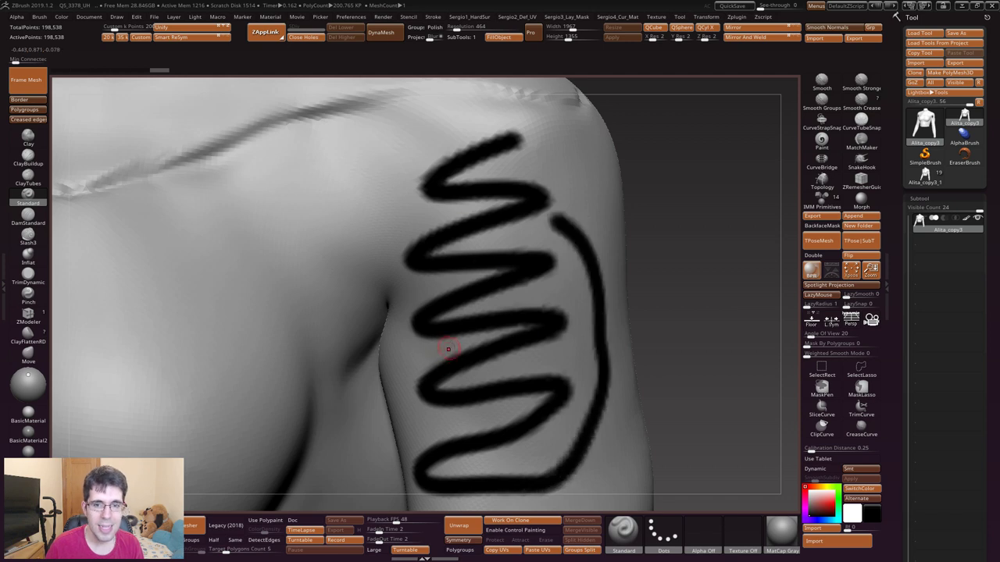
key(ctrl+z)
mouse_move(495, 238)
alt+right_down()
mouse_move(446, 269)
mouse_move(446, 316)
mouse_move(452, 289)
alt+right_up()
mouse_move(475, 228)
mouse_down()
mouse_move(484, 336)
mouse_move(586, 315)
mouse_up()
right_drag(586, 315, 518, 279)
key(ctrl+z)
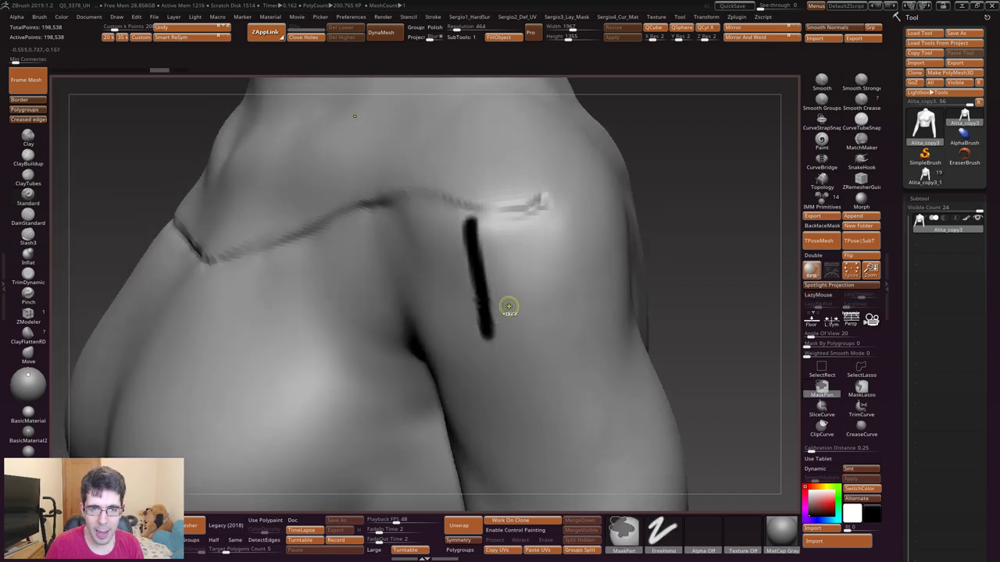
key(ctrl+z)
- Show Polyframe and subdivide the shirt to level 2, about 798,604 points
key(shift+f)
key(d)
right_drag(474, 303, 495, 296)
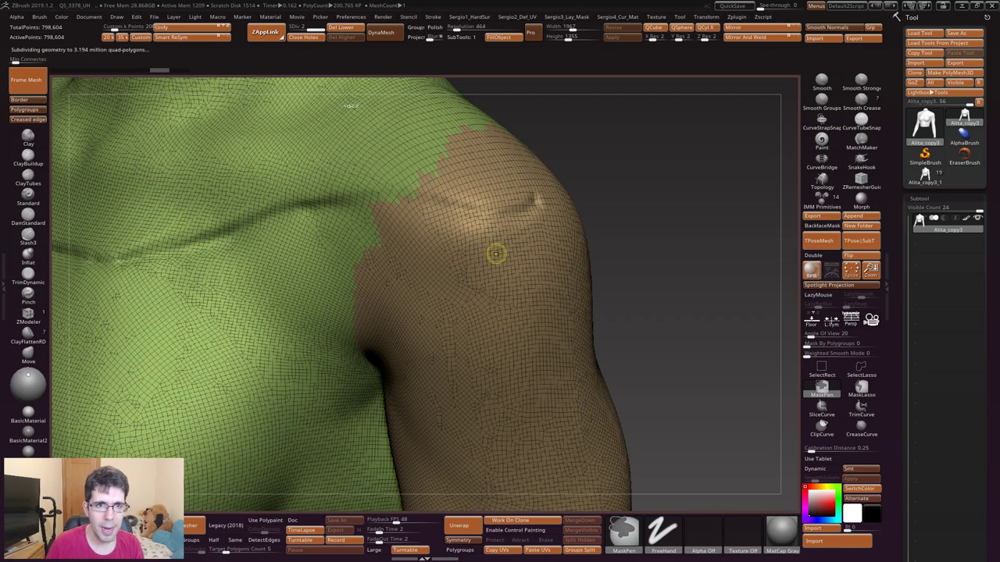
- Subdivide to 3.194 million points, hide Polyframe, and mask a box outline on the shoulder
key(ctrl+d)
key(shift+f)
mouse_move(484, 197)
mouse_down()
mouse_move(550, 195)
mouse_move(473, 207)
mouse_up()
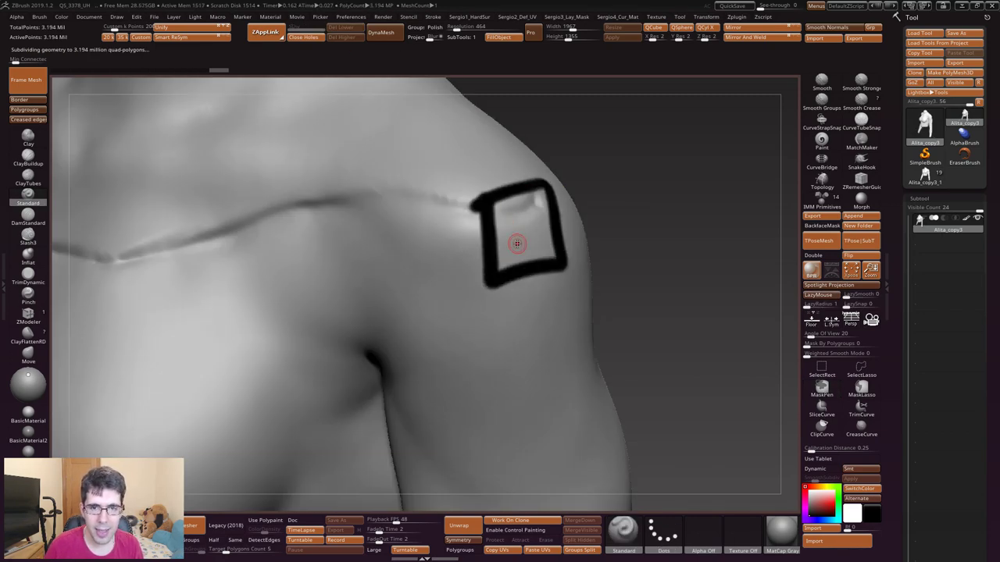
key(ctrl+z)
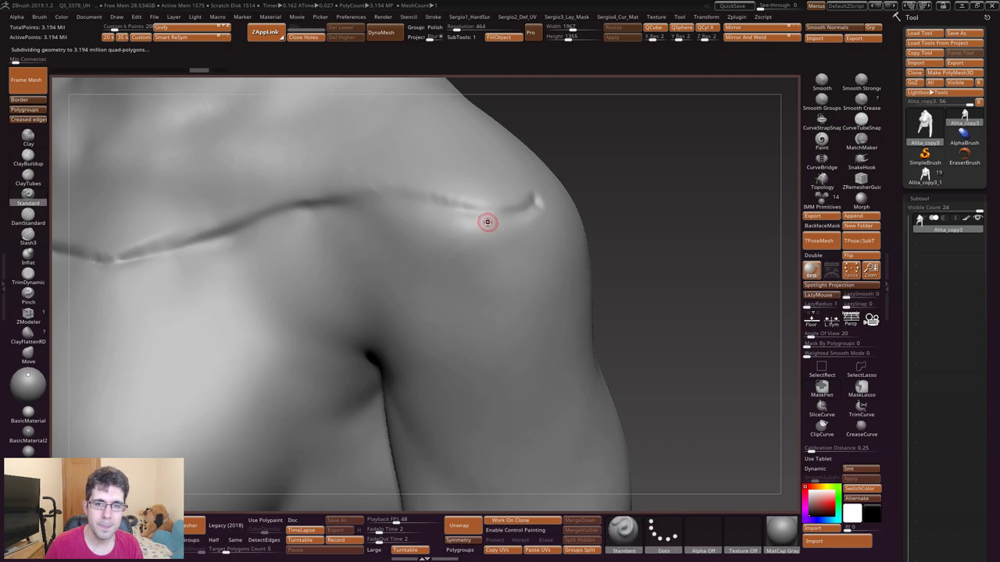
drag(493, 267, 560, 247)
mouse_move(524, 174)
mouse_down()
mouse_move(538, 163)
mouse_move(560, 243)
mouse_up()
- Mask a large panel outline running down and around the shoulder
mouse_move(551, 269)
right_down()
mouse_move(513, 257)
mouse_move(516, 242)
mouse_move(500, 236)
right_up()
drag(462, 245, 445, 319)
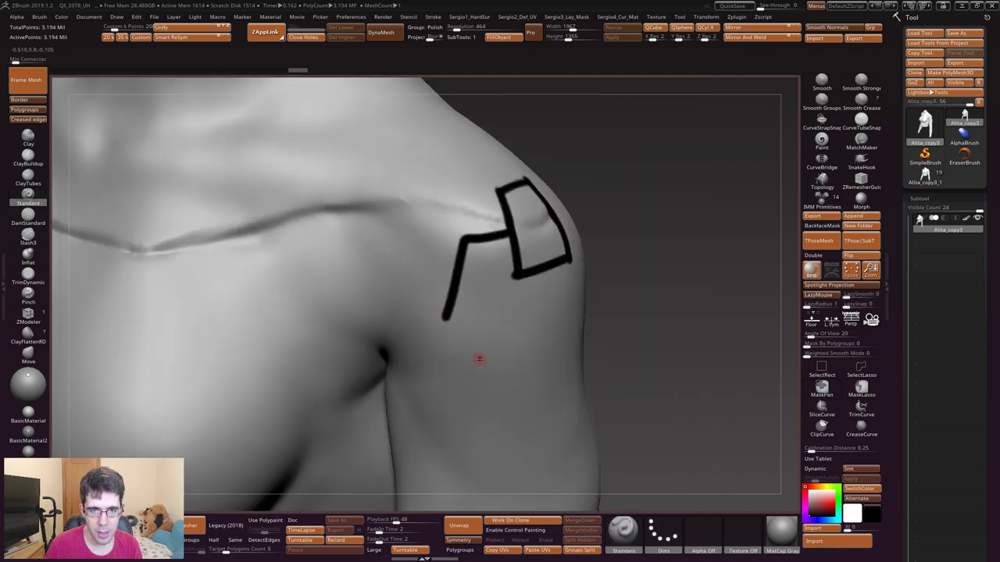
right_drag(474, 352, 464, 328)
drag(457, 332, 517, 383)
right_drag(551, 396, 508, 386)
drag(508, 388, 617, 386)
right_drag(584, 388, 614, 385)
mouse_move(637, 379)
mouse_down()
mouse_move(670, 336)
mouse_move(685, 232)
mouse_up()
mouse_move(686, 233)
right_down()
mouse_move(439, 318)
mouse_move(404, 312)
right_up()
- Add bracket-shaped panel outlines on the shoulder and review them up close
mouse_move(406, 306)
mouse_down()
mouse_move(474, 355)
mouse_move(453, 286)
mouse_up()
mouse_move(453, 286)
right_down()
mouse_move(438, 313)
mouse_move(453, 274)
right_up()
drag(447, 277, 515, 258)
mouse_move(445, 282)
mouse_down()
mouse_move(510, 294)
mouse_move(516, 260)
mouse_up()
right_drag(454, 289, 528, 144)
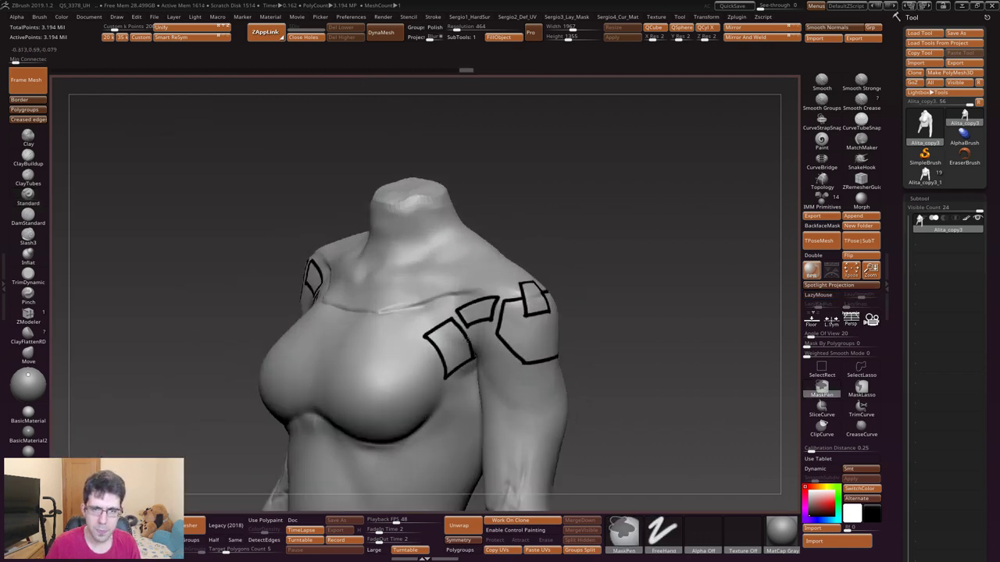
right_drag(479, 267, 478, 236)
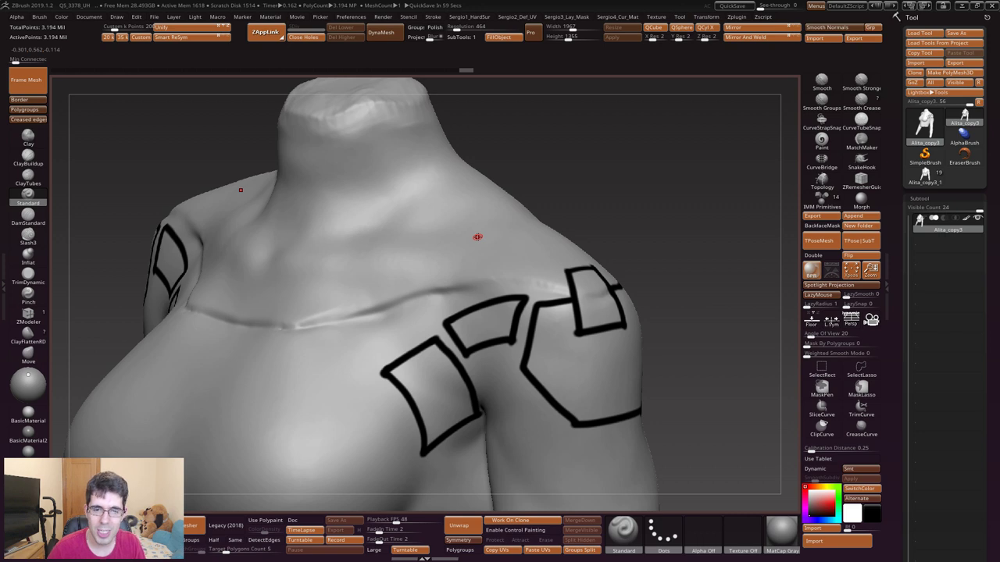
mouse_move(535, 383)
right_down()
mouse_move(484, 331)
mouse_move(500, 251)
right_up()
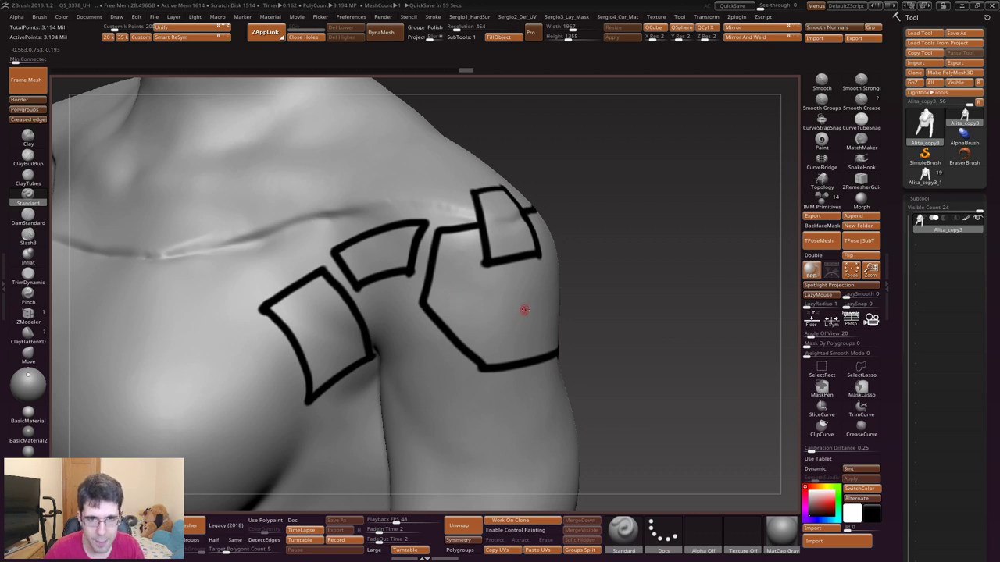
mouse_move(524, 310)
right_down()
mouse_move(464, 266)
mouse_move(488, 258)
right_up()
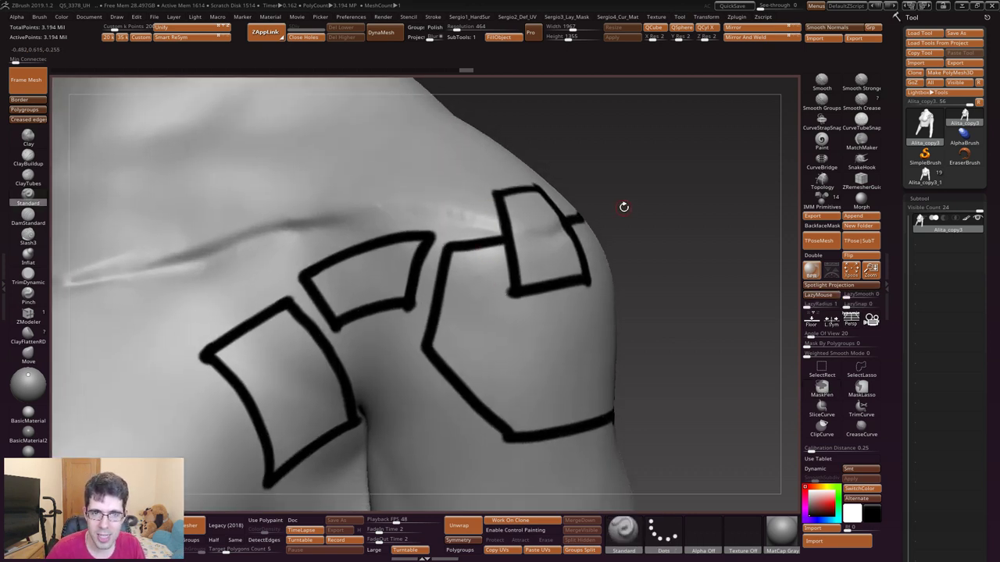
- Run PolyGroupIt from Paint and display the four resulting shoulder panel polygroups
click(732, 18)
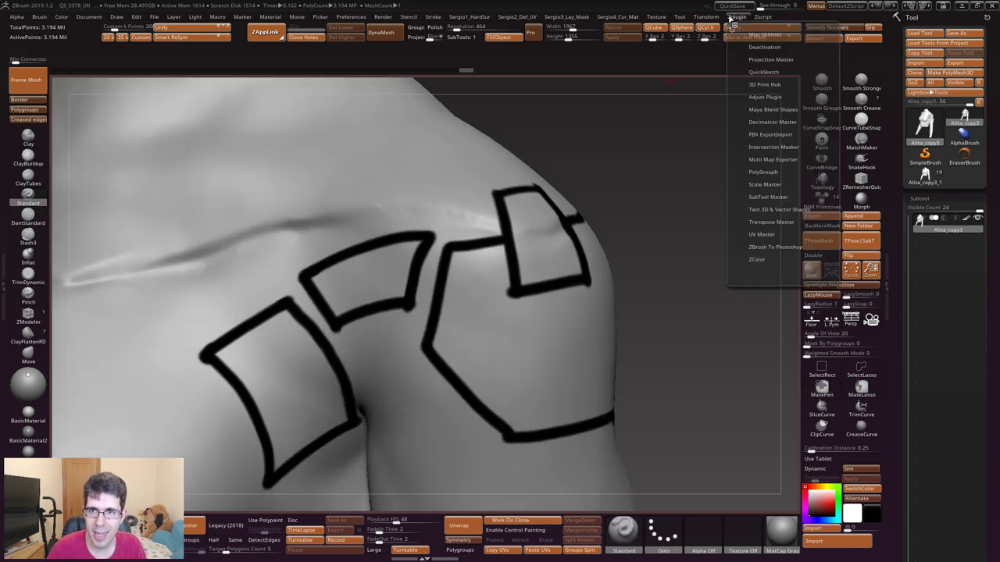
click(773, 172)
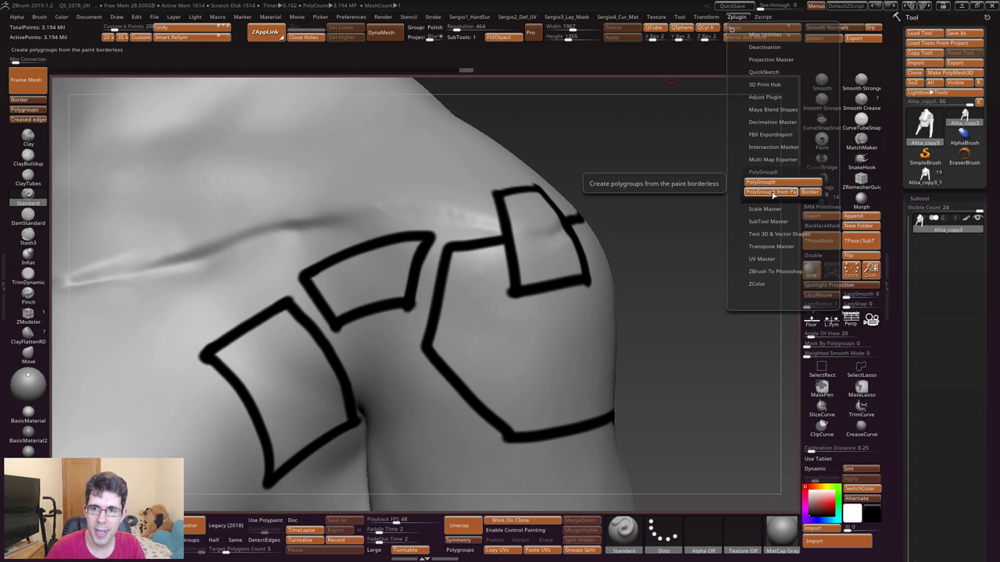
click(775, 198)
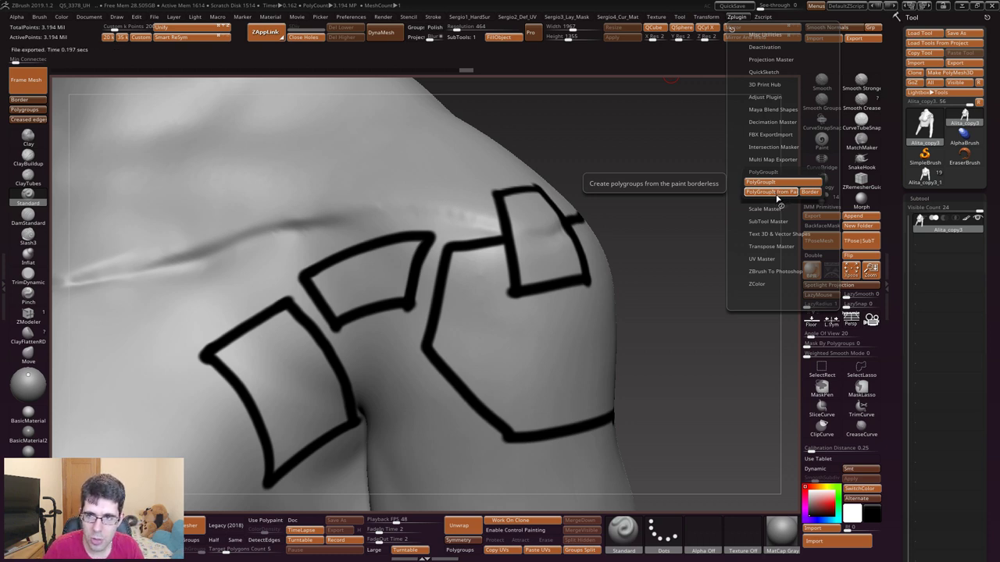
click(778, 199)
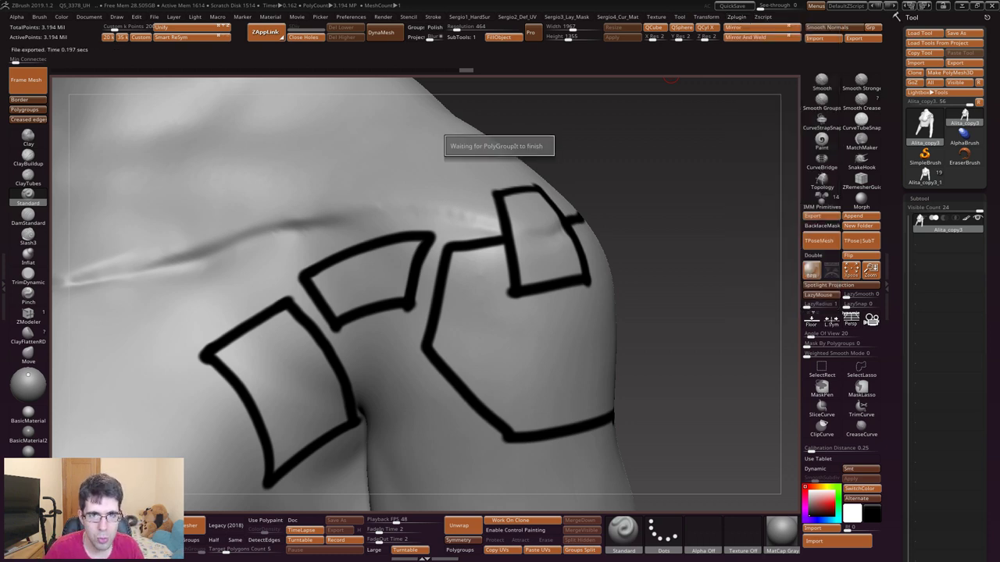
key(shift+f)
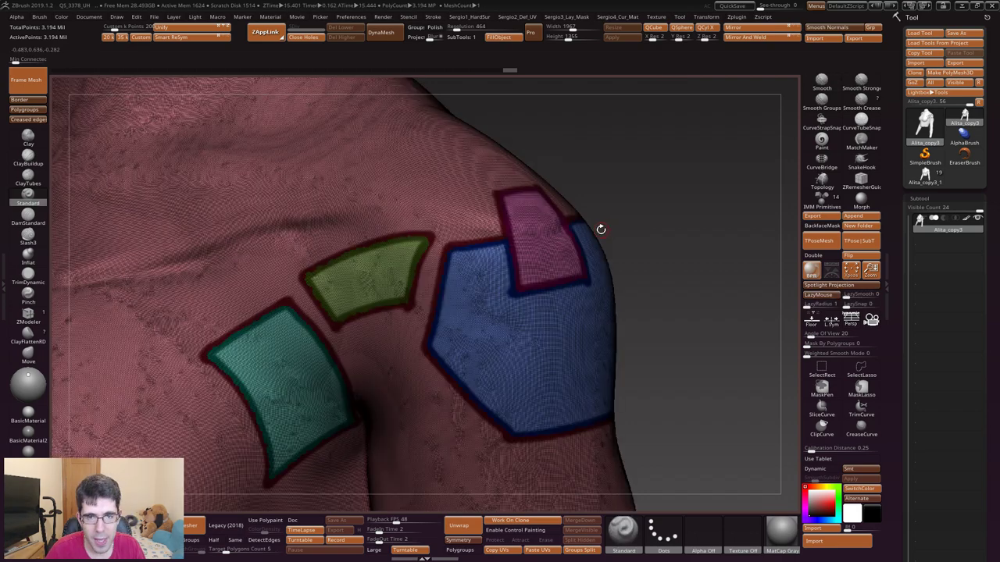
- Zoom in and toggle Polyframe to compare the polygroups with the painted outlines
mouse_move(588, 189)
ctrl+right_down()
mouse_move(576, 292)
mouse_move(564, 196)
ctrl+right_up()
key(shift+f)
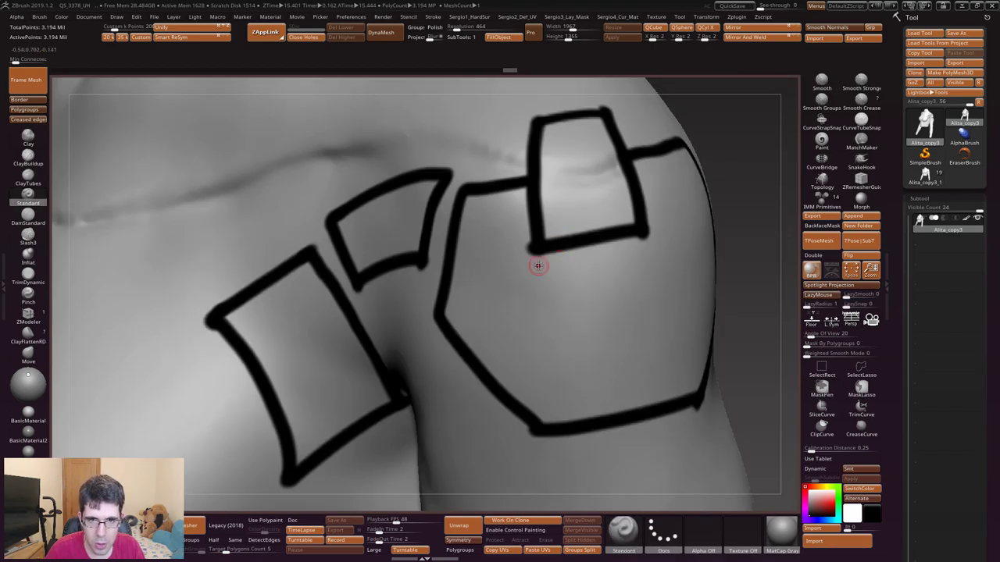
key(shift+f)
key(shift+f)
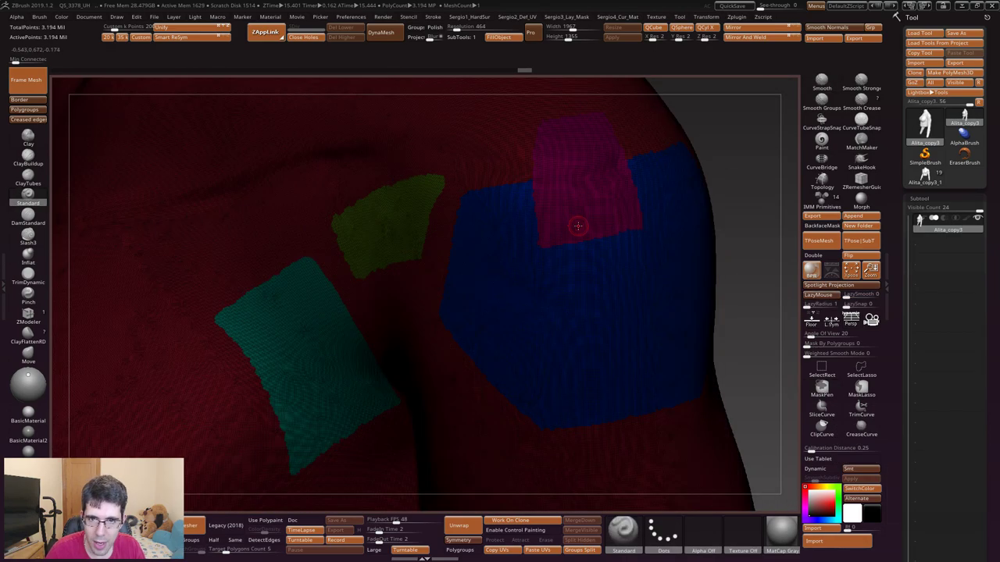
key(v)
mouse_move(580, 220)
ctrl+right_down()
mouse_move(475, 330)
mouse_move(469, 315)
mouse_move(490, 249)
ctrl+right_up()
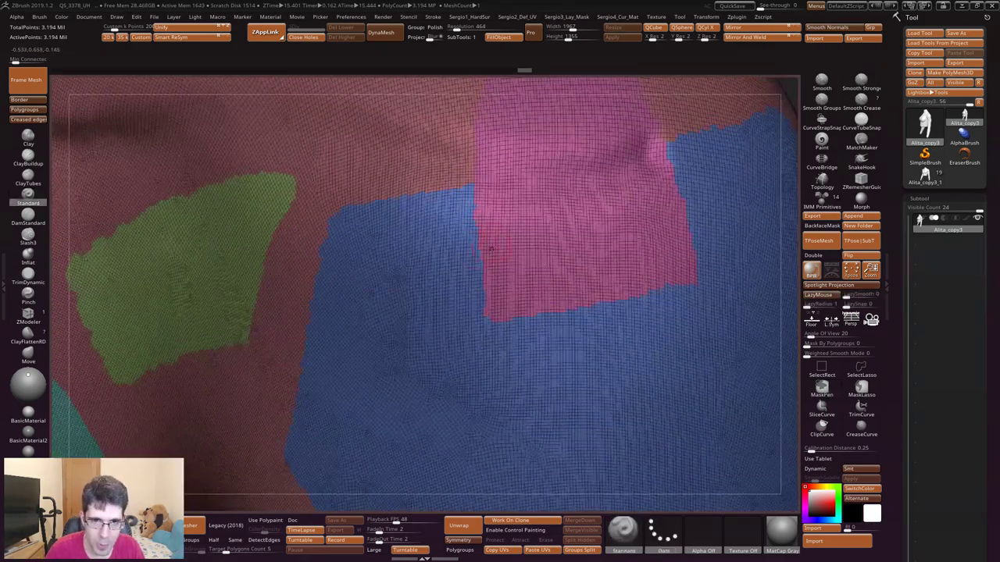
- Open Tool > Deformation and smooth the jagged borders of the pink polygroup
click(921, 199)
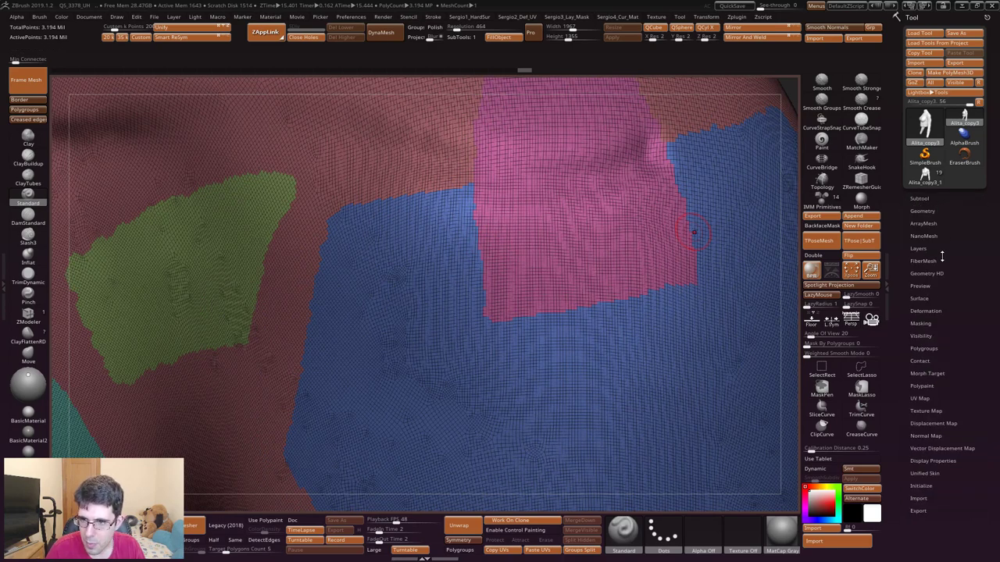
click(927, 311)
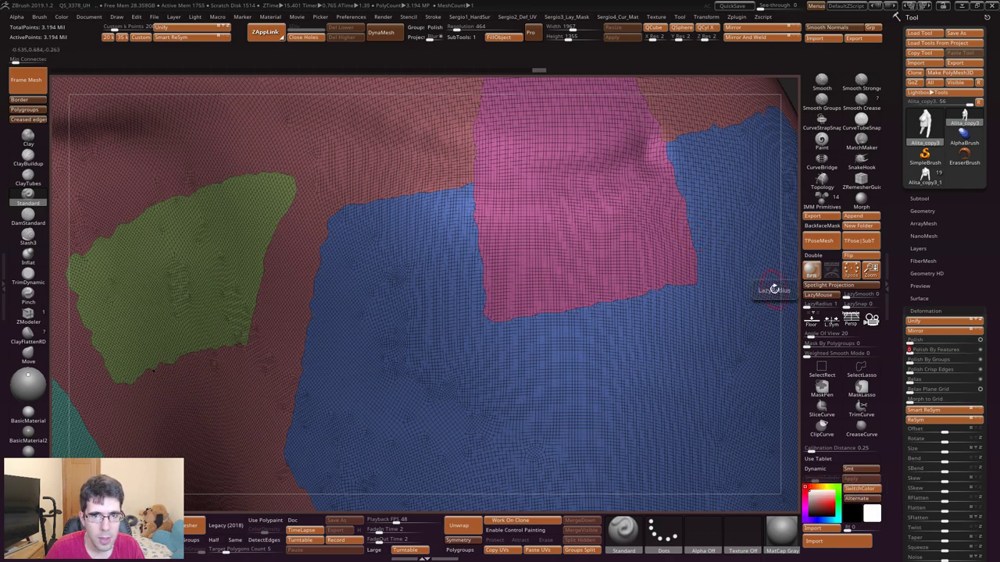
shift+right_drag(479, 223, 474, 164)
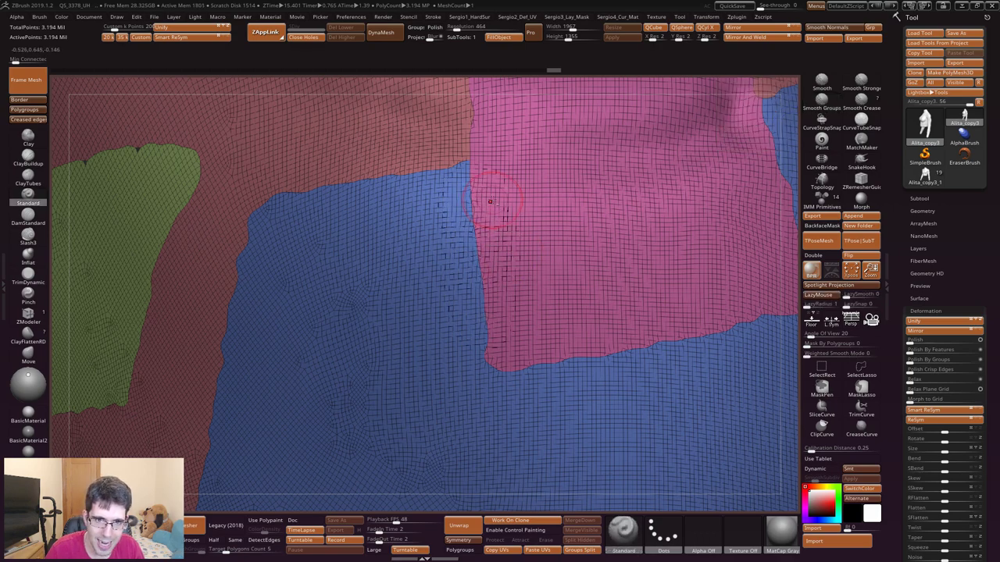
right_drag(478, 199, 479, 290)
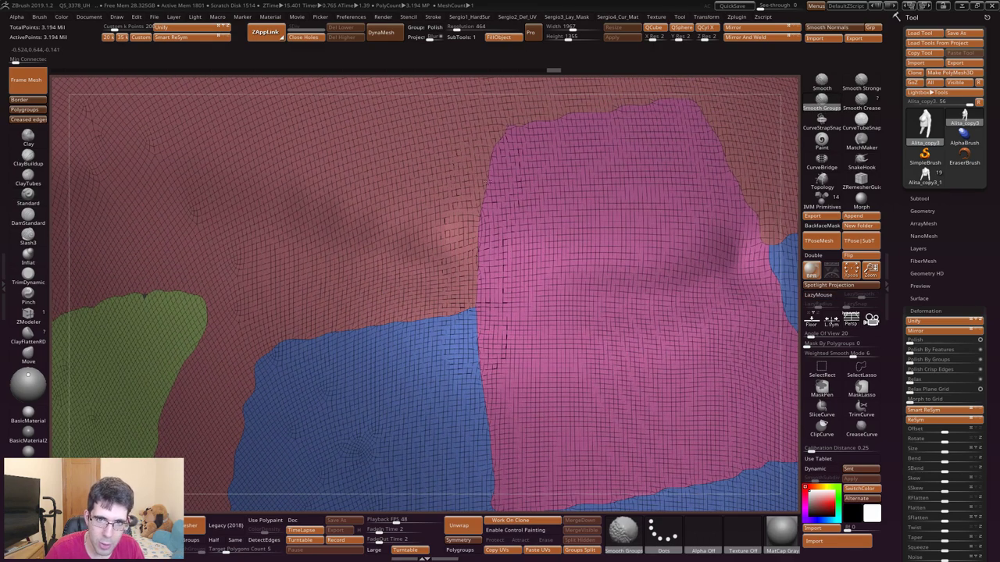
right_drag(500, 351, 528, 145)
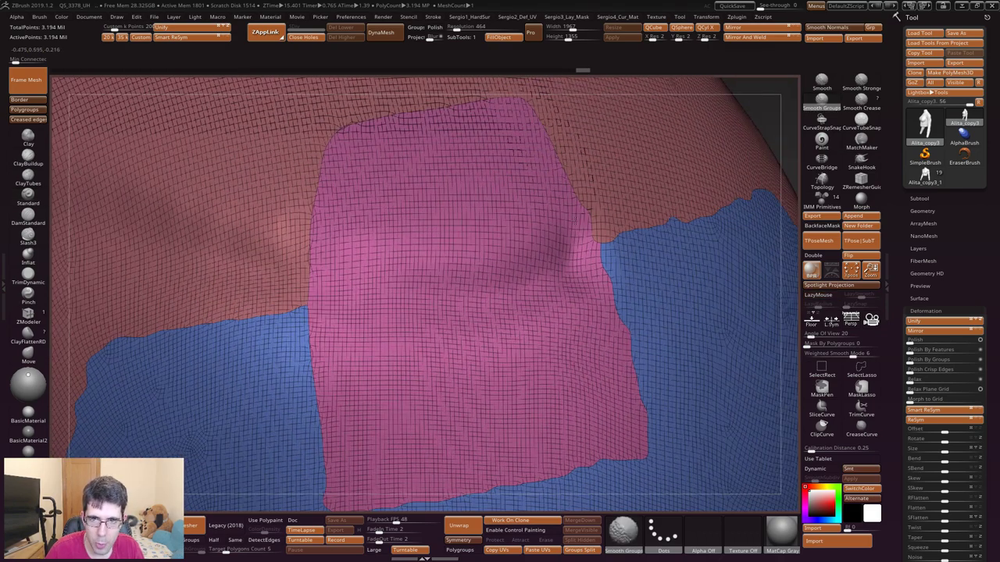
right_drag(606, 469, 607, 320)
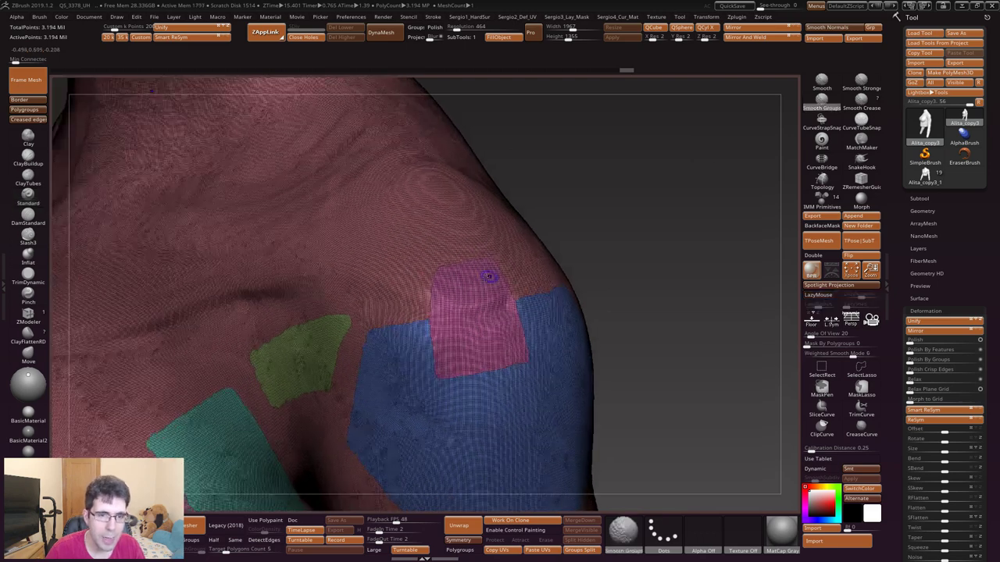
key(shift+f)
mouse_move(488, 281)
right_down()
mouse_move(538, 252)
mouse_move(567, 199)
mouse_move(547, 272)
right_up()
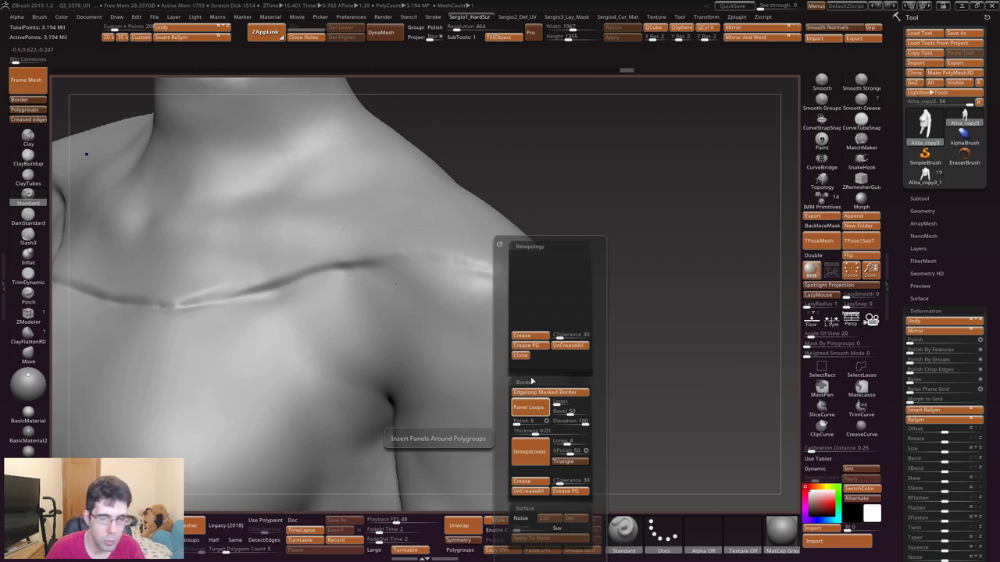
- Insert panel loops around the shoulder polygroups and orbit to review them across the torso
mouse_move(542, 292)
right_down()
mouse_move(575, 276)
mouse_move(514, 281)
mouse_move(496, 260)
mouse_move(474, 291)
mouse_move(532, 402)
mouse_move(542, 325)
mouse_move(542, 336)
right_up()
mouse_move(565, 226)
right_down()
mouse_move(478, 314)
mouse_move(461, 299)
right_up()
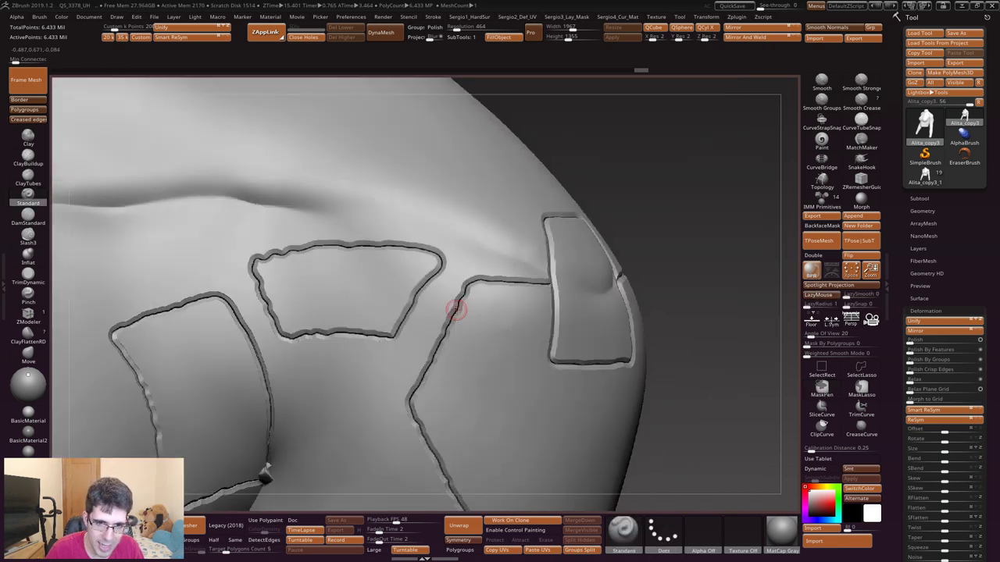
right_drag(569, 254, 560, 252)
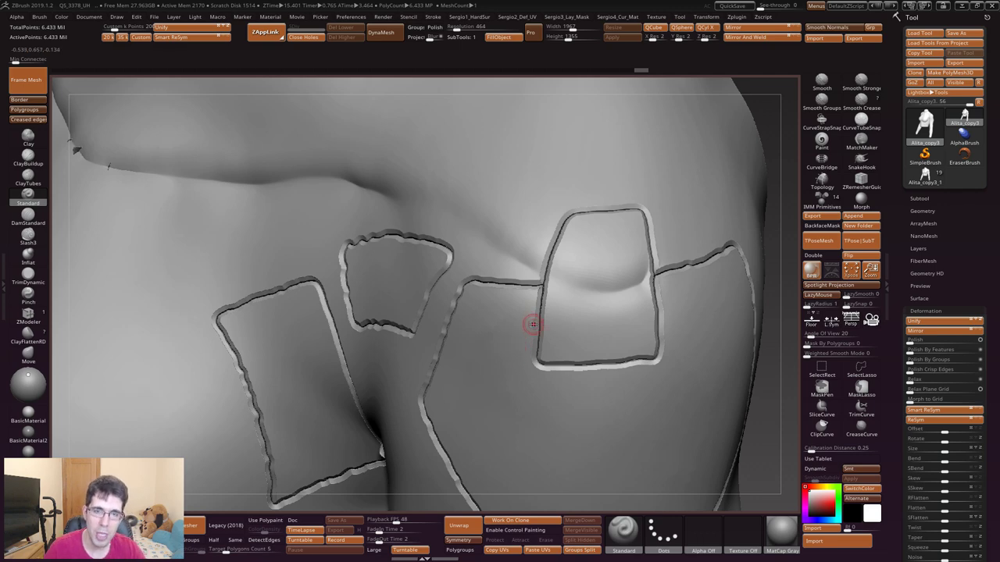
alt+right_drag(538, 283, 546, 295)
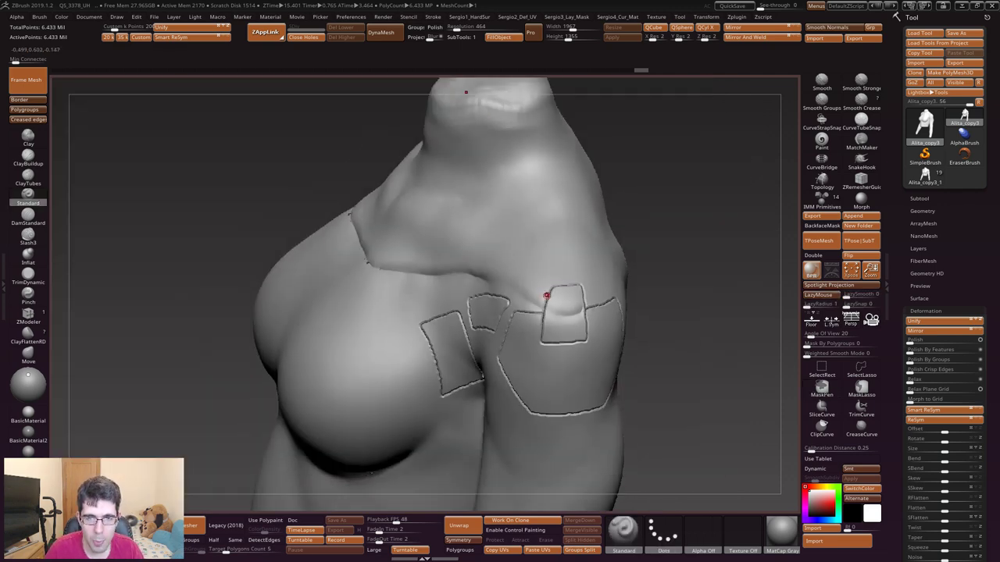
shift+right_drag(558, 335, 574, 298)
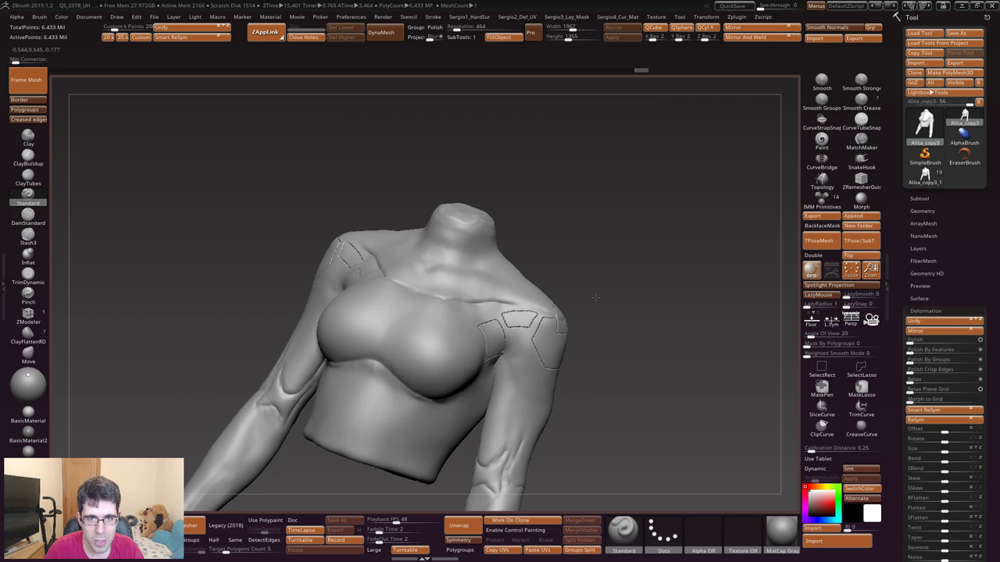
right_drag(574, 298, 534, 303)
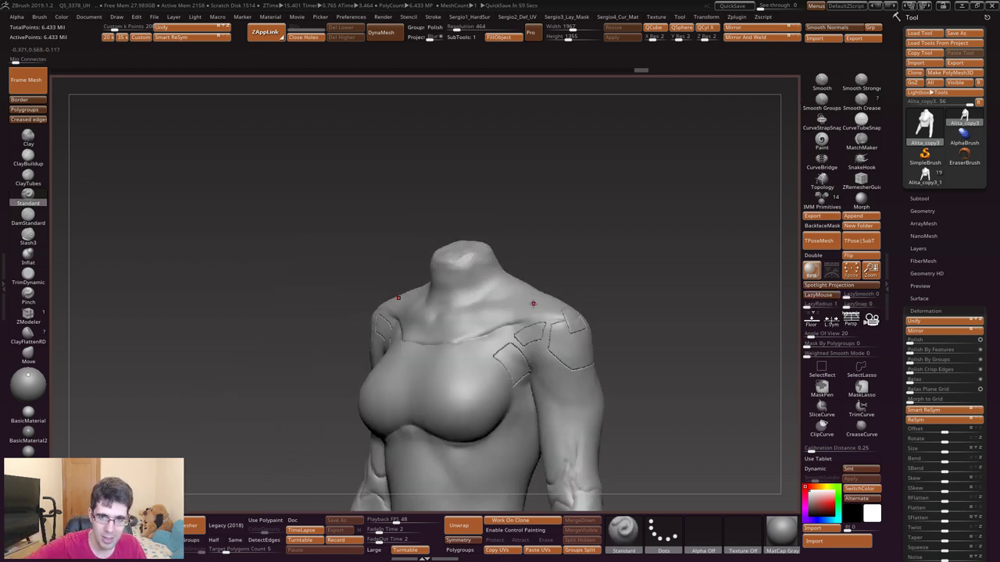
mouse_move(602, 272)
right_down()
mouse_move(591, 323)
mouse_move(539, 292)
mouse_move(529, 379)
mouse_move(525, 324)
mouse_move(559, 314)
mouse_move(576, 272)
mouse_move(588, 309)
mouse_move(548, 324)
mouse_move(536, 364)
mouse_move(529, 350)
right_up()
- Revert the shoulder mesh to its painted-outline state
key(shift+f)
ctrl+click(531, 350)
key(shift+f)
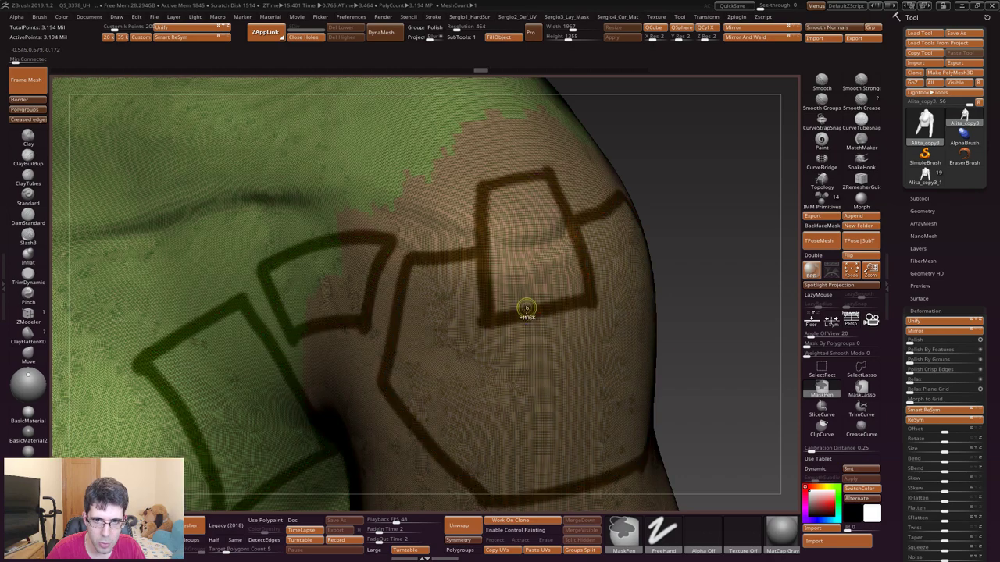
- Merge the whole mesh into one polygroup with Ctrl+W and hide Polyframe
key(ctrl+w)
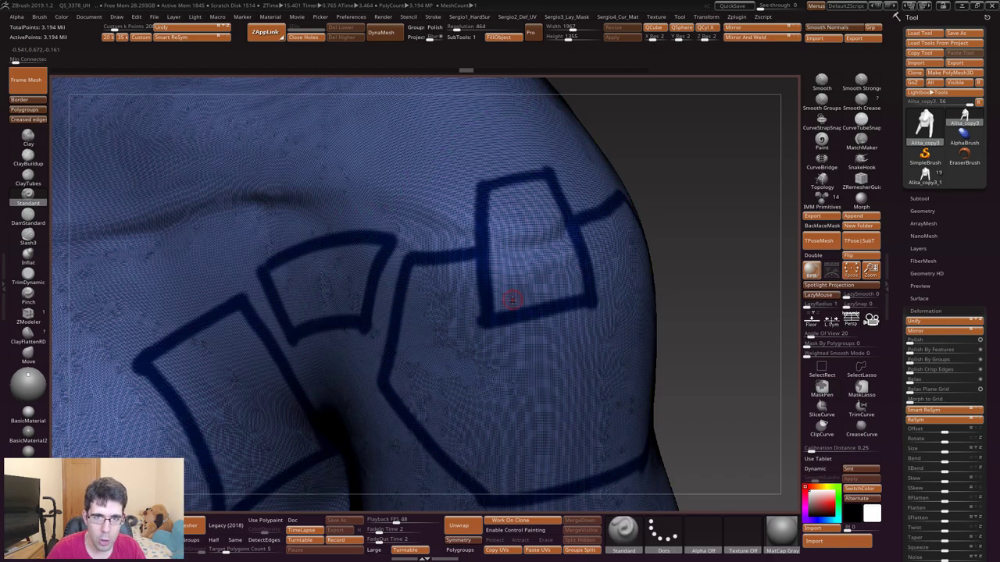
key(shift+f)
right_drag(539, 308, 551, 294)
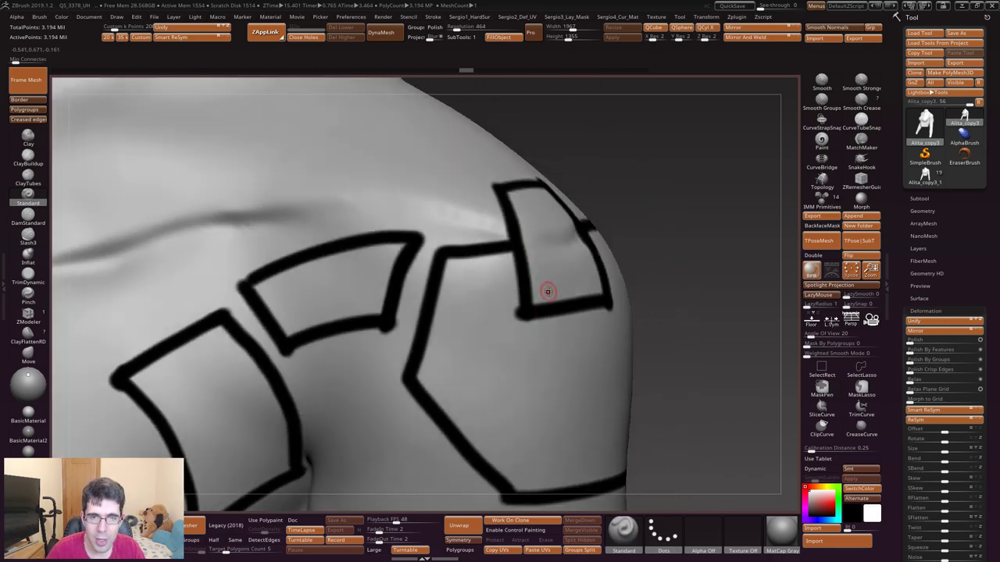
click(742, 18)
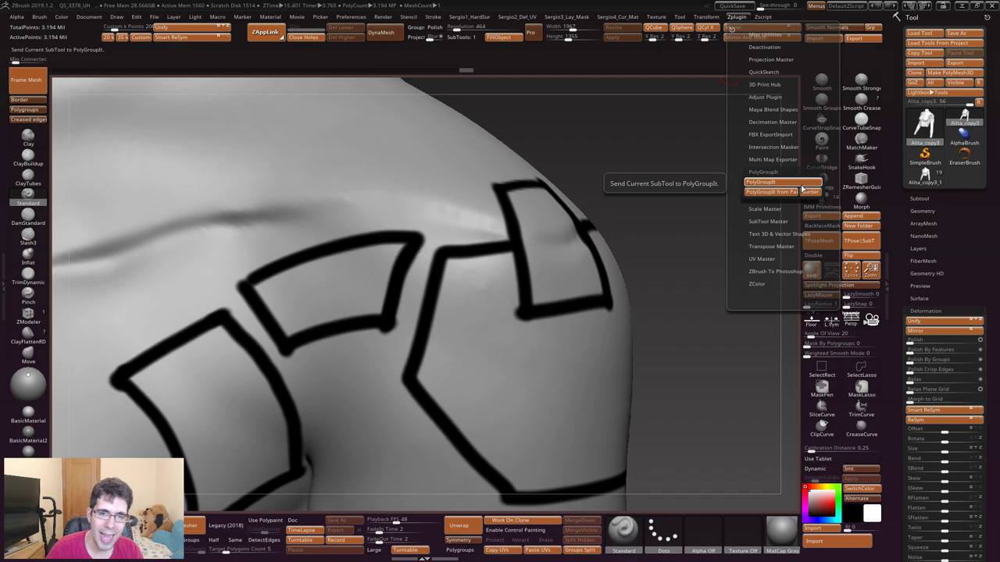
- Regroup the shoulder with PolyGroupIt and toggle the colours to compare groups with the paint
click(798, 191)
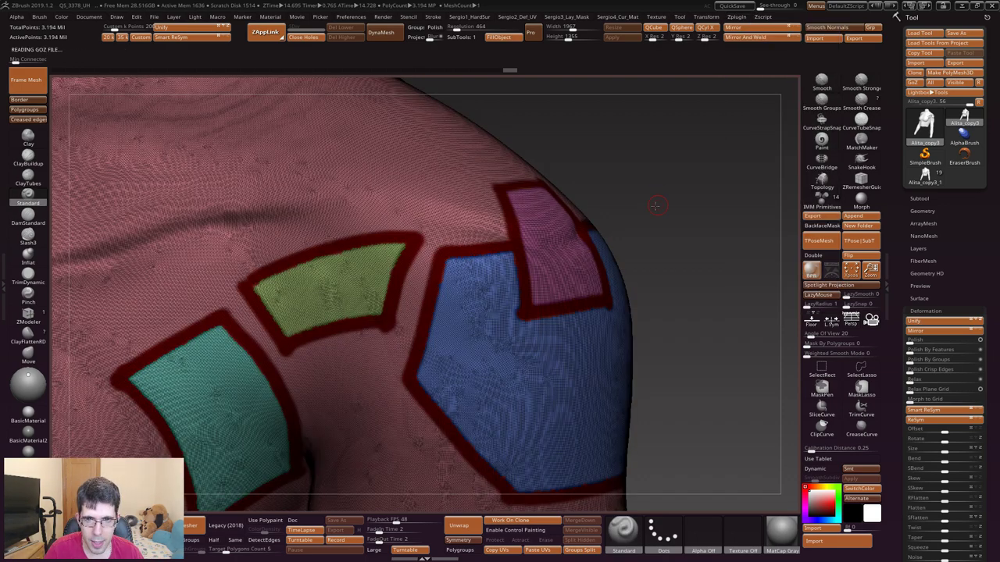
drag(655, 206, 562, 249)
scroll(497, 277, up, 5)
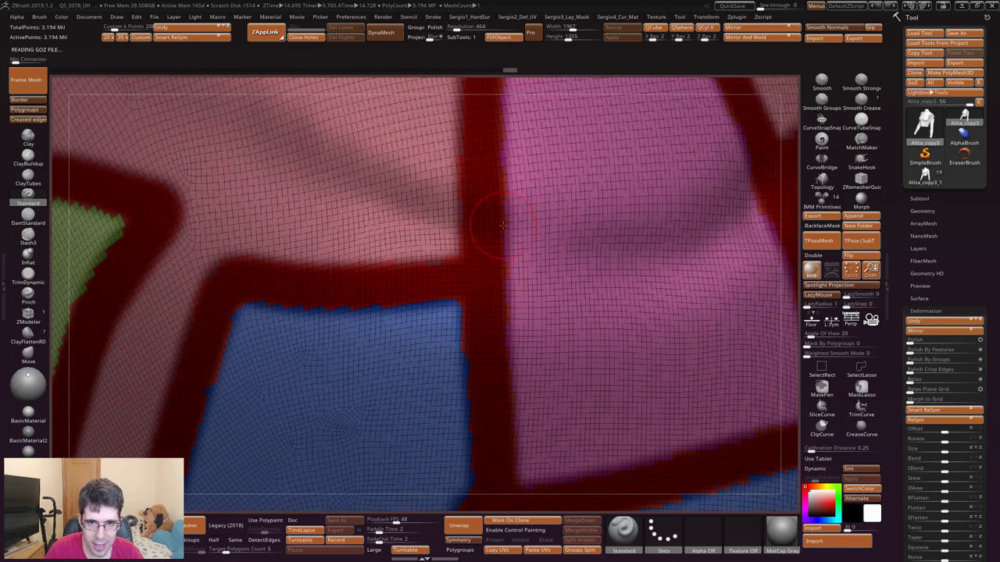
key(shift+f)
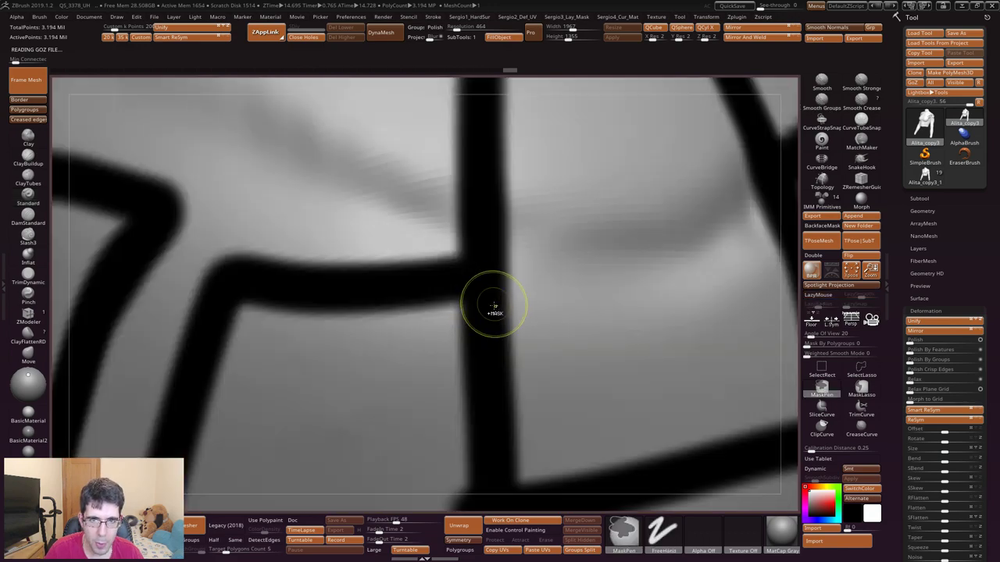
scroll(492, 257, down, 5)
key(shift+f)
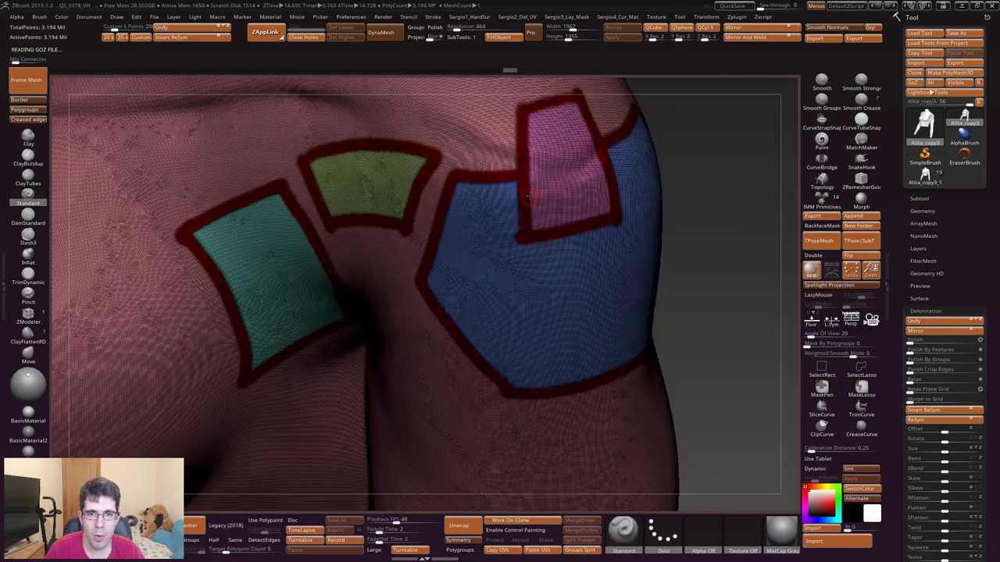
- Orbit in to inspect the pink group's edge where it meets the blue group
scroll(529, 301, up, 5)
scroll(529, 302, down, 4)
scroll(511, 254, down, 3)
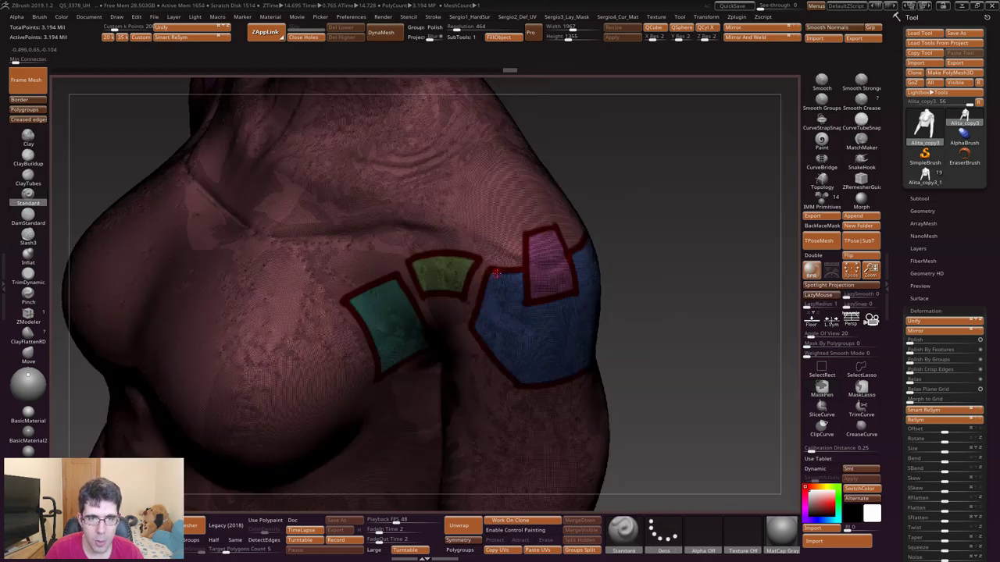
drag(511, 254, 500, 250)
scroll(512, 254, up, 6)
scroll(554, 335, down, 1)
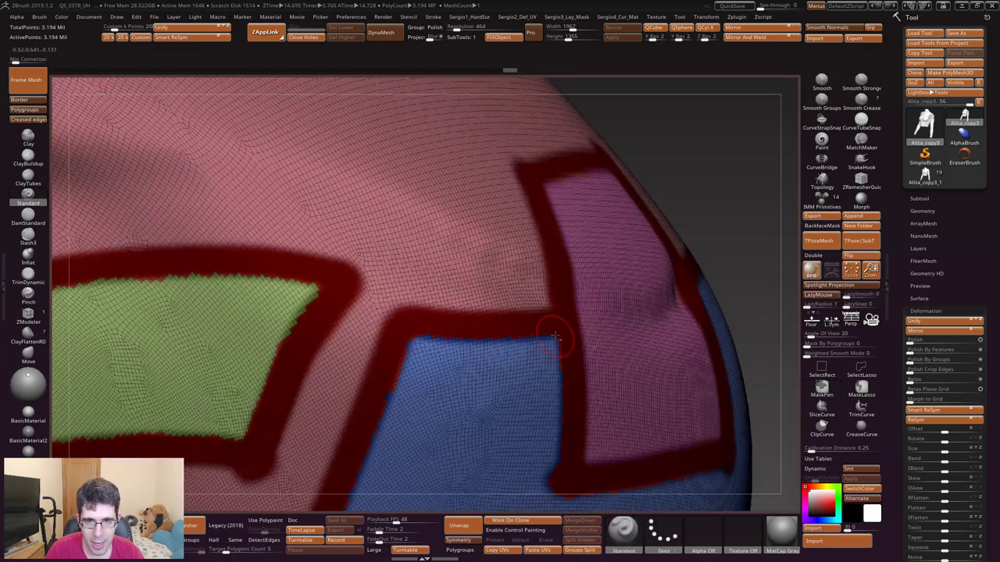
drag(553, 335, 484, 283)
scroll(476, 289, up, 3)
scroll(467, 309, up, 2)
key(w)
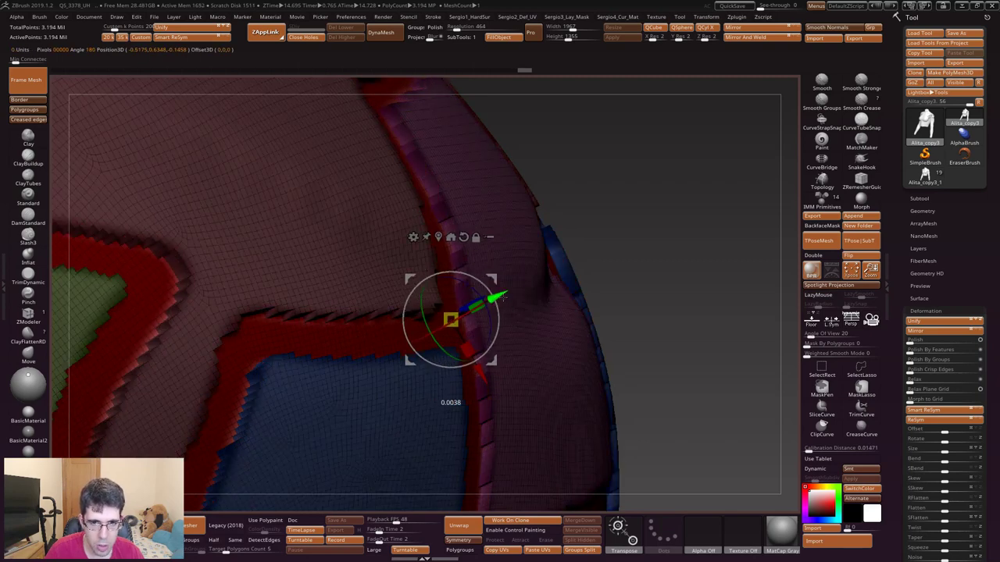
- Hide Polyframe, leave the gizmo, and invert the shoulder panel mask, then invert it back
key(shift+f)
scroll(519, 110, down, 2)
key(q)
mouse_move(519, 110)
mouse_down()
mouse_move(576, 260)
mouse_move(584, 249)
mouse_up()
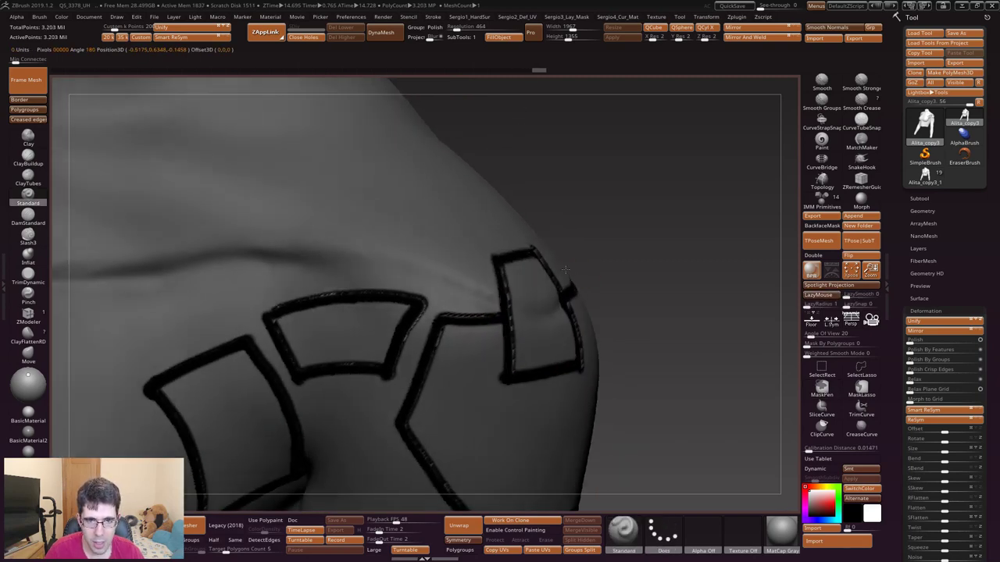
click(922, 198)
ctrl+click(650, 254)
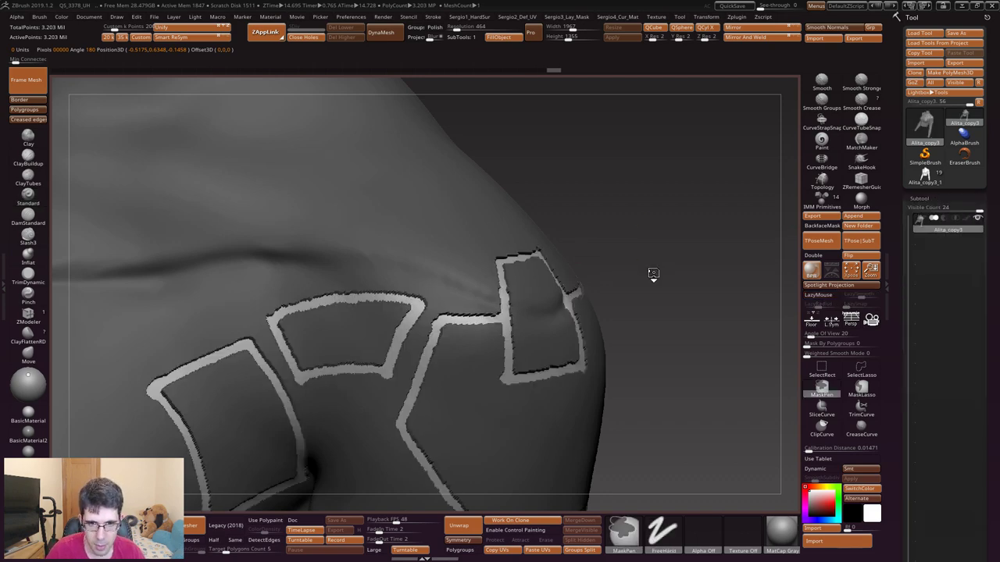
ctrl+click(646, 286)
mouse_move(646, 286)
mouse_down()
mouse_move(521, 383)
mouse_move(500, 223)
mouse_up()
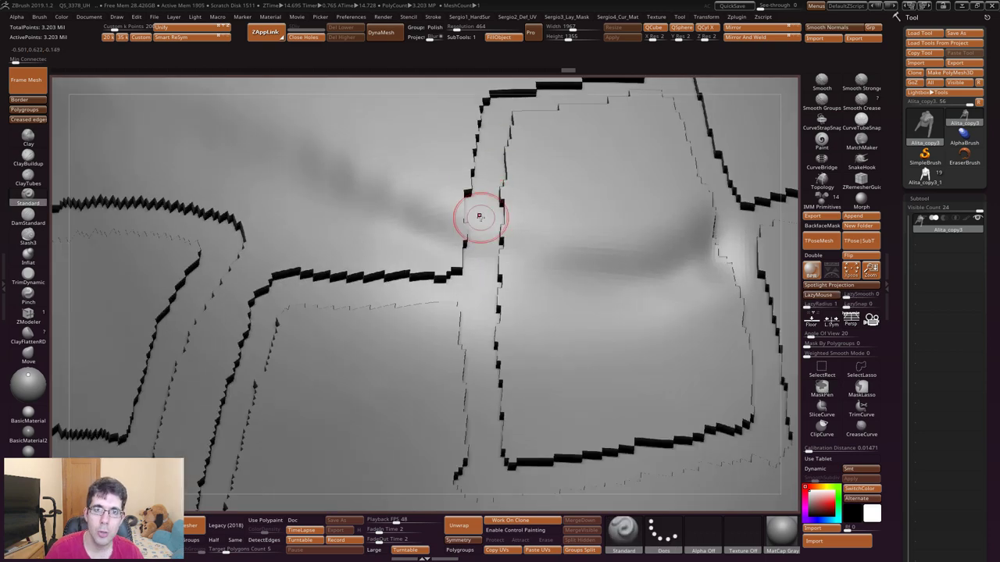
- Isolate one shoulder panel, restore the full mesh, and show the polygroup colours
key(ctrl)
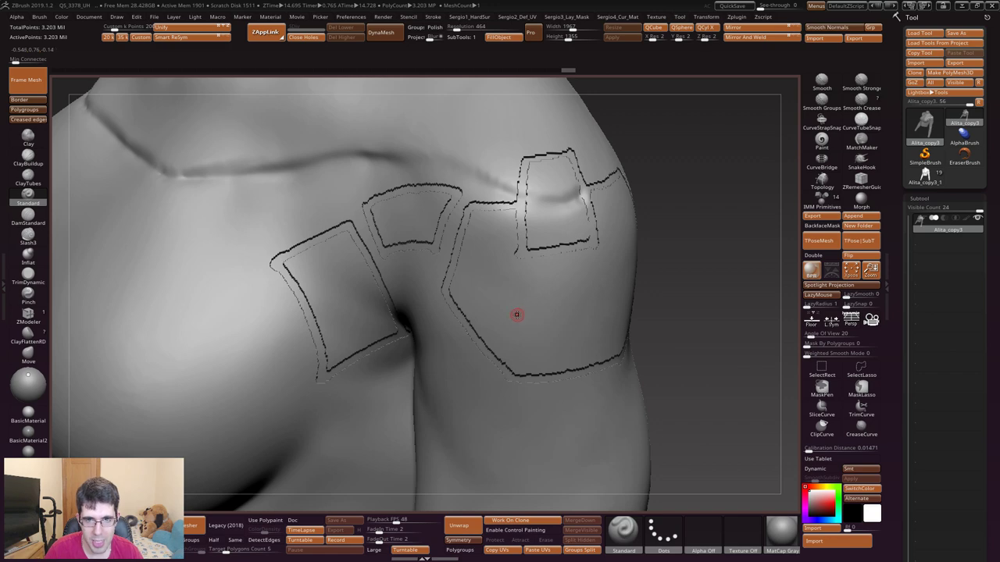
mouse_move(516, 314)
right_down()
mouse_move(564, 243)
mouse_move(547, 258)
mouse_move(501, 245)
right_up()
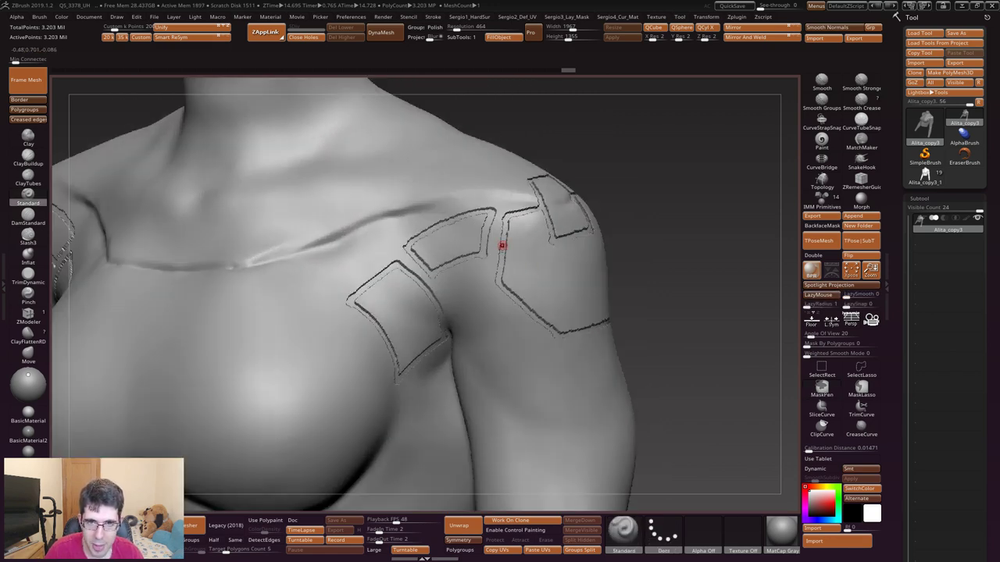
ctrl+right_drag(506, 263, 508, 283)
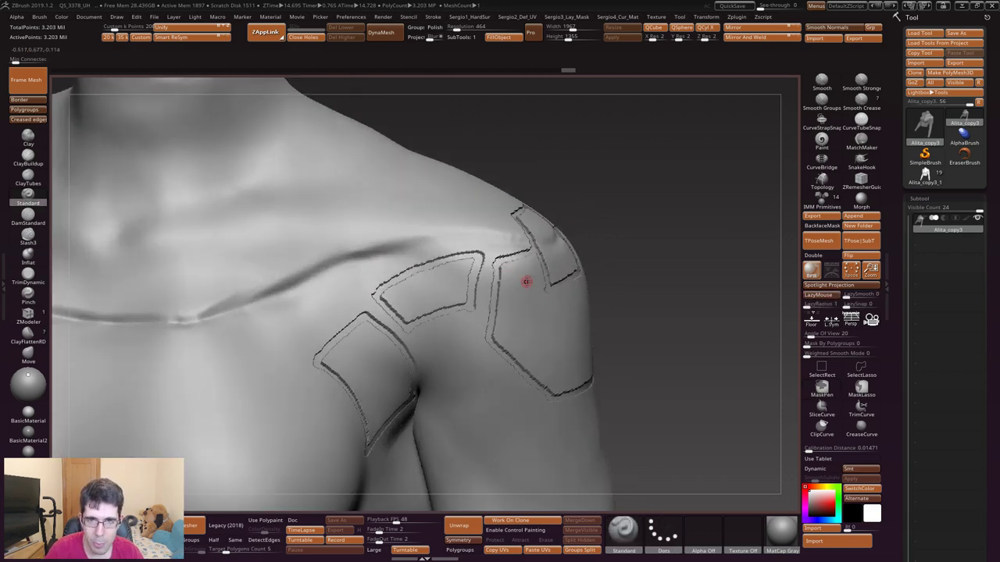
ctrl+shift+click(524, 295)
mouse_move(643, 274)
right_down()
mouse_move(582, 298)
mouse_move(661, 270)
right_up()
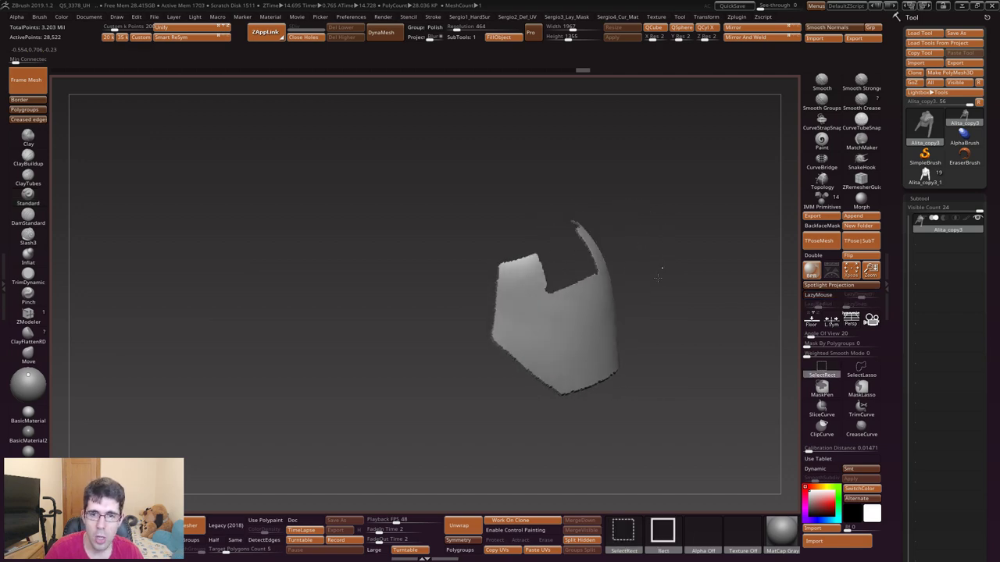
ctrl+shift+click(660, 270)
key(shift+f)
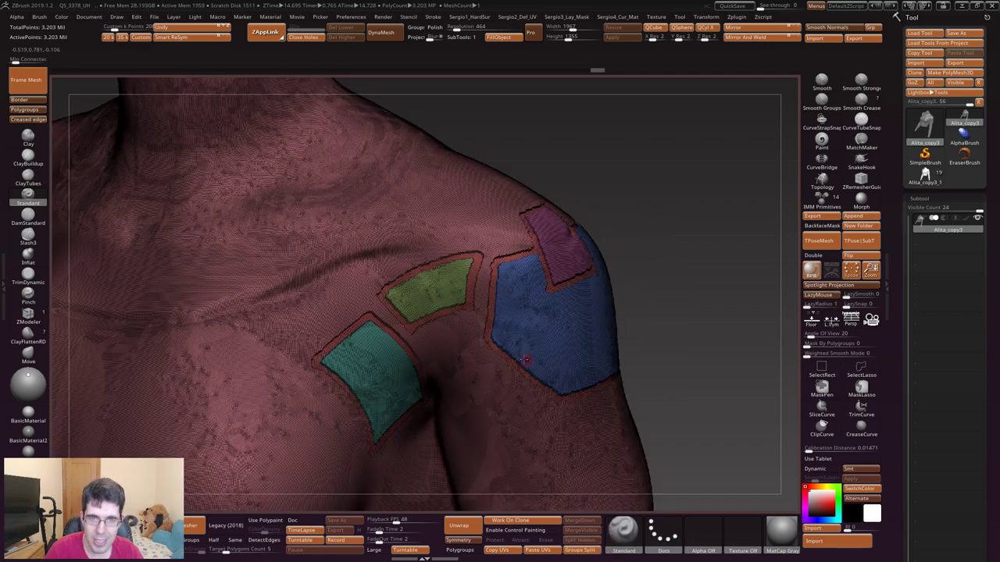
- Snap to a front view and blur the shoulder mask outlines twice
key(shift)
key(f)
mouse_move(570, 246)
shift+mouse_down()
mouse_move(554, 258)
mouse_move(571, 263)
mouse_move(541, 282)
mouse_move(549, 384)
shift+mouse_up()
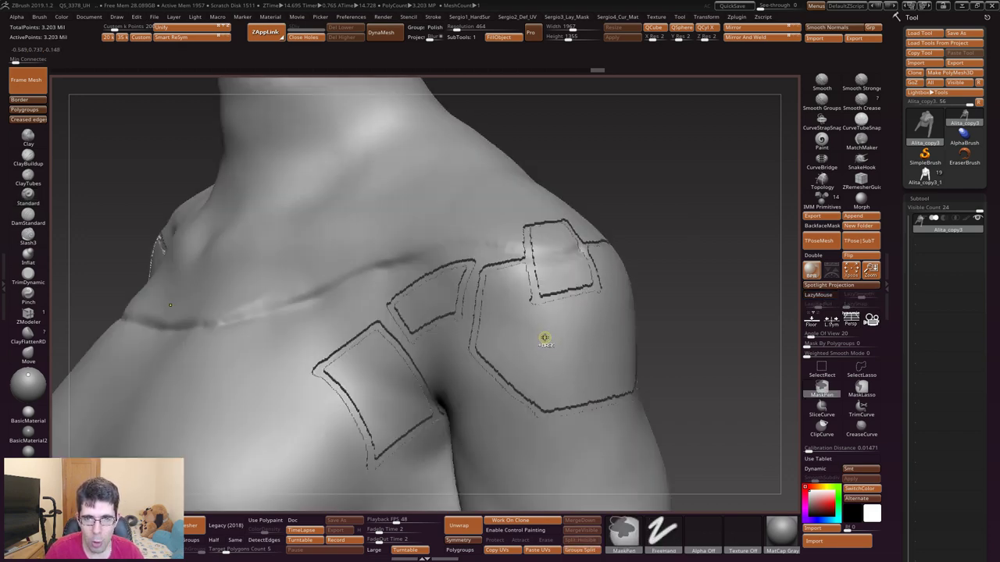
ctrl+click(542, 338)
ctrl+click(541, 334)
- Swap colours and FillObject to clear the panel outlines, then frame the torso
key(shift+f)
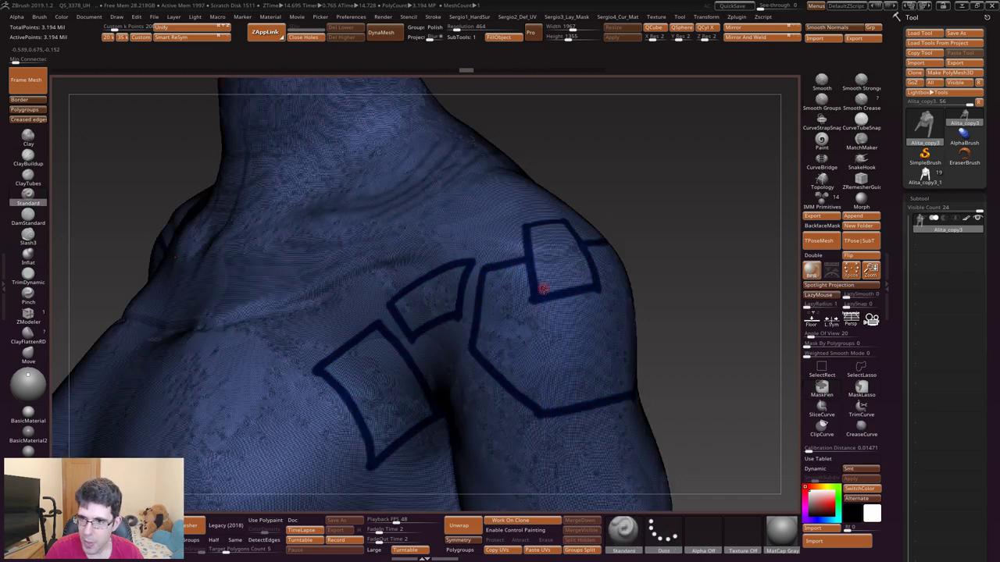
drag(703, 250, 668, 268)
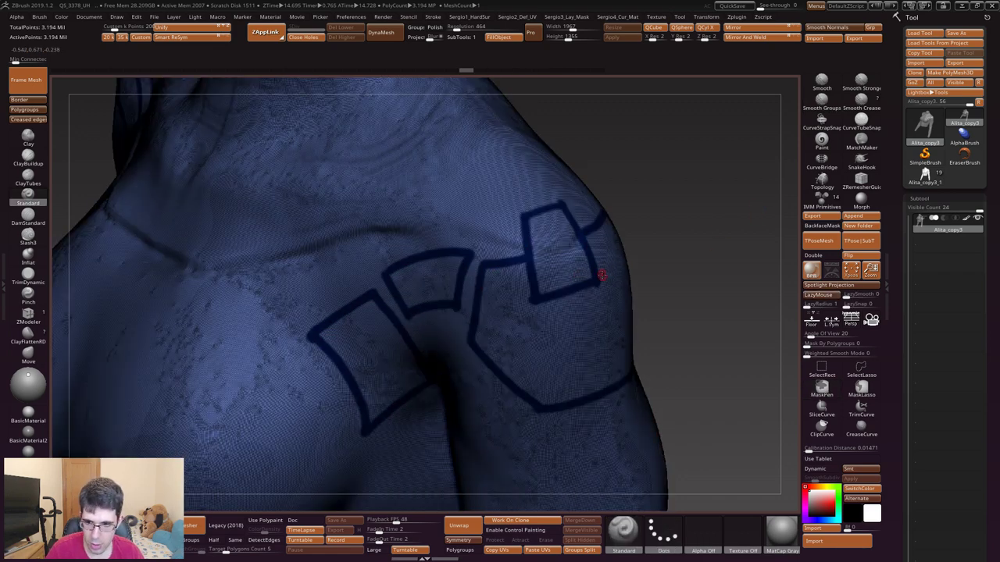
key(v)
click(503, 38)
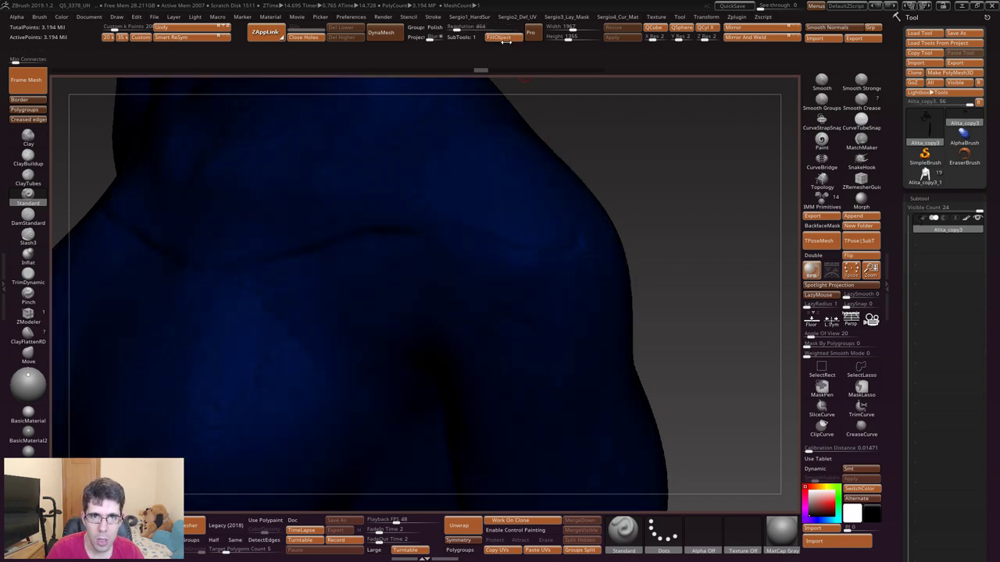
key(v)
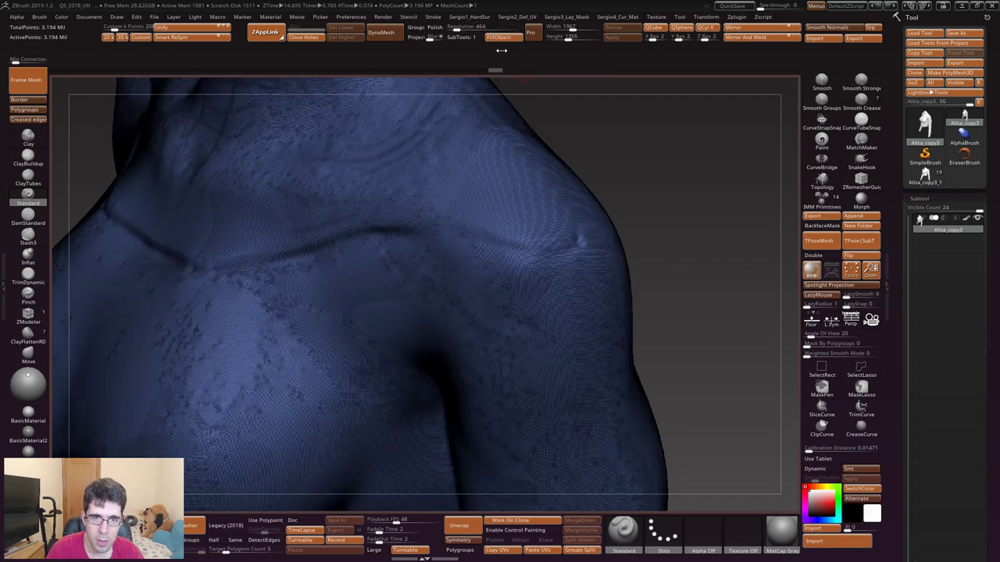
key(ctrl+z)
key(f)
mouse_move(509, 304)
alt+right_down()
mouse_move(497, 220)
mouse_move(527, 237)
alt+right_up()
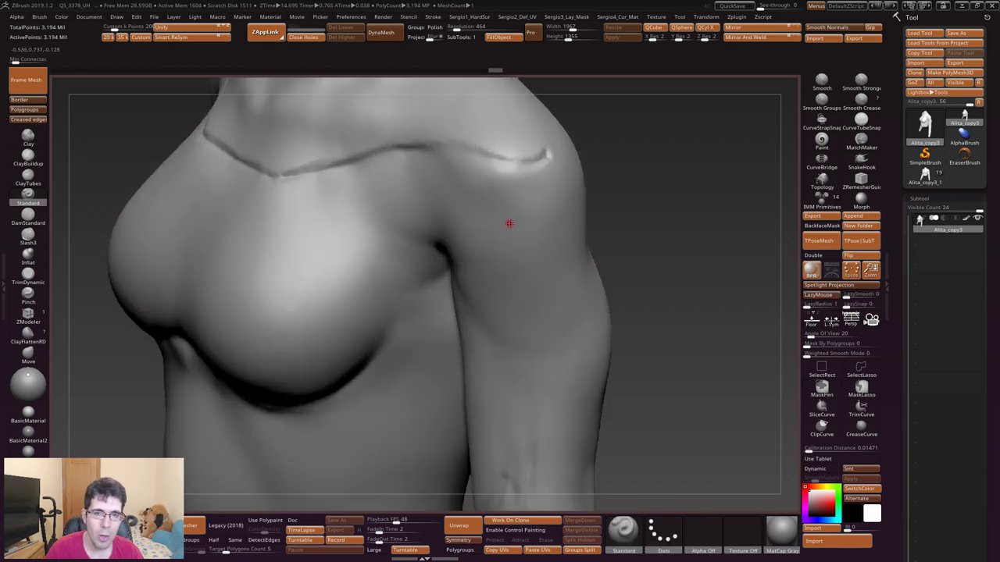
- Set up DamStandard with a larger size, new alpha and stroke, undoing the test grooves
key(b)
key(d)
key(s)
key(s)
right_drag(491, 252, 505, 189)
mouse_move(505, 189)
mouse_down()
mouse_move(498, 235)
mouse_move(513, 296)
mouse_up()
click(703, 534)
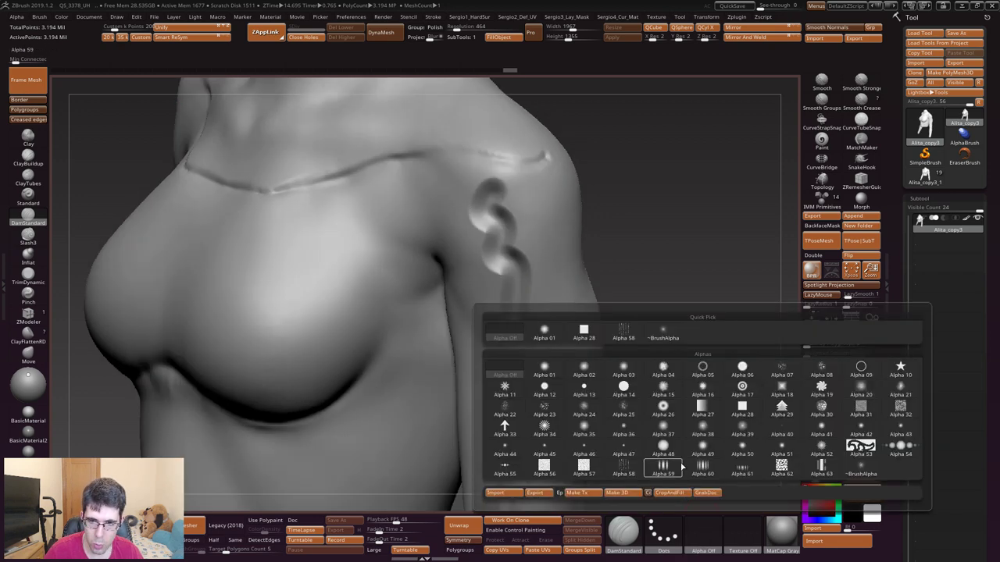
click(655, 338)
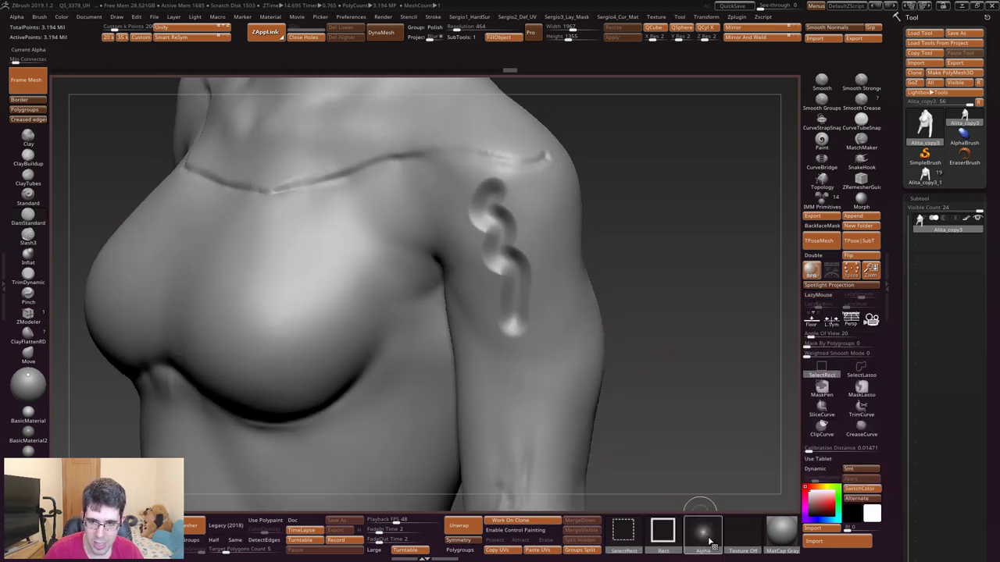
click(662, 533)
click(505, 370)
key(ctrl+z)
mouse_move(486, 216)
mouse_down()
mouse_move(493, 285)
mouse_move(546, 189)
mouse_up()
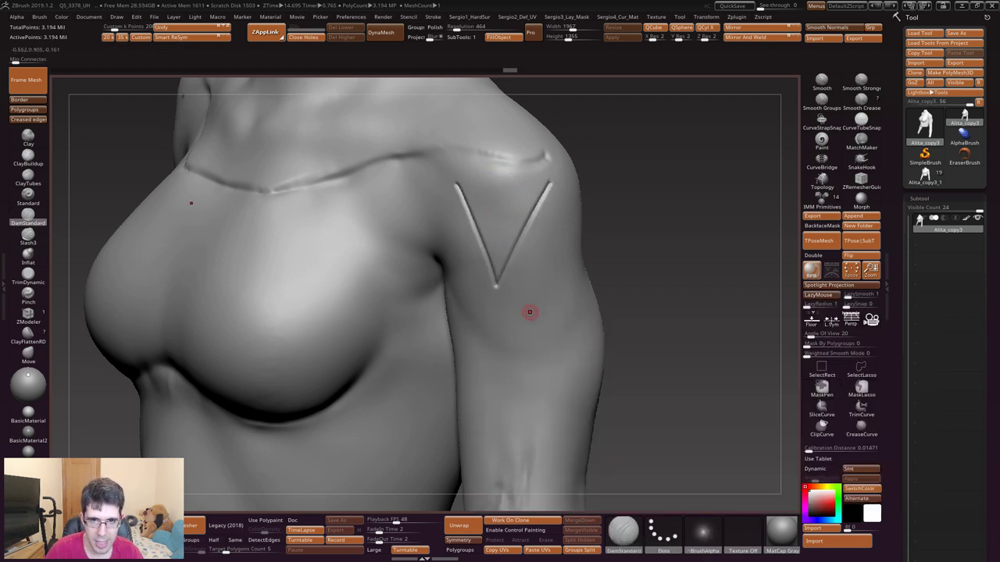
ctrl+right_drag(529, 310, 495, 259)
key(ctrl+z)
key(ctrl+z)
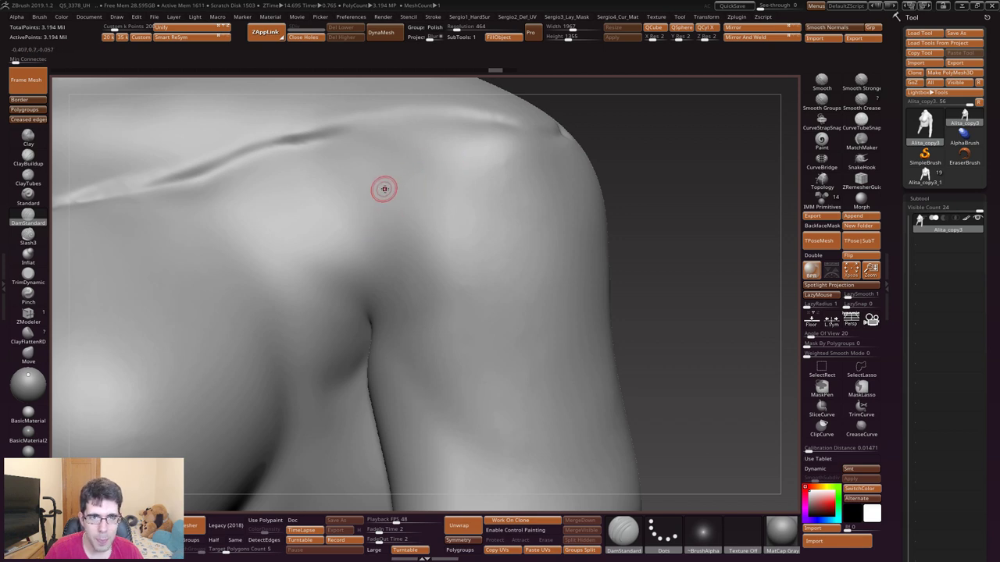
- Carve two ring eyes and a grinning mouth on the shoulder with symmetry
mouse_move(386, 182)
mouse_down()
mouse_move(452, 204)
mouse_move(386, 187)
mouse_up()
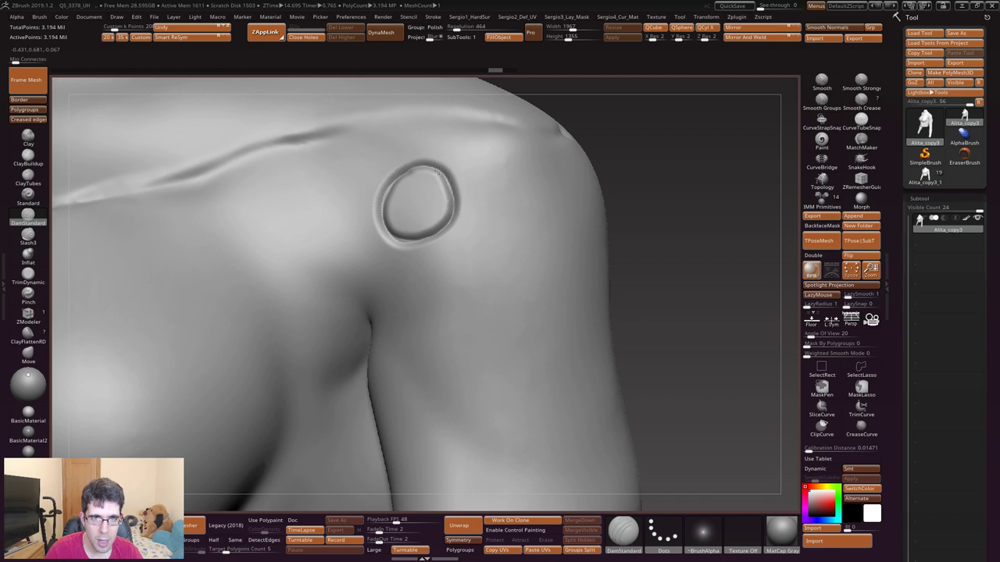
mouse_move(518, 162)
mouse_down()
mouse_move(499, 252)
mouse_move(539, 178)
mouse_up()
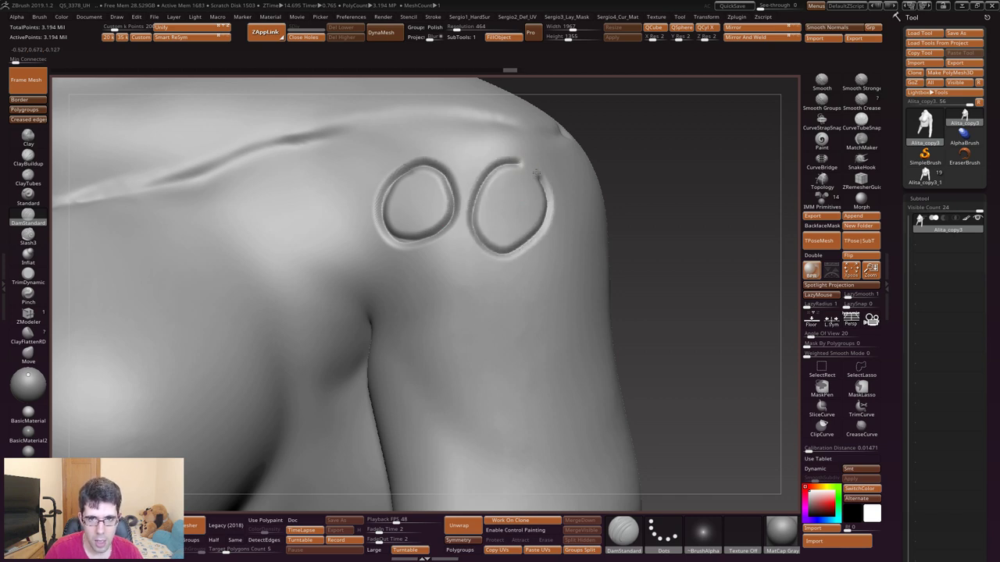
drag(478, 231, 543, 227)
drag(390, 277, 506, 290)
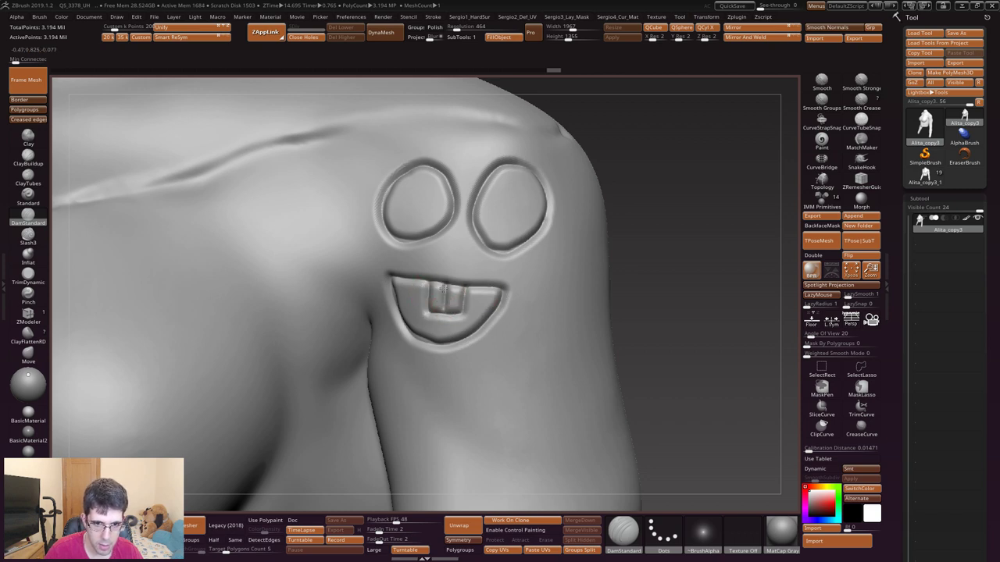
mouse_move(442, 314)
ctrl+right_down()
mouse_move(468, 258)
mouse_move(507, 242)
ctrl+right_up()
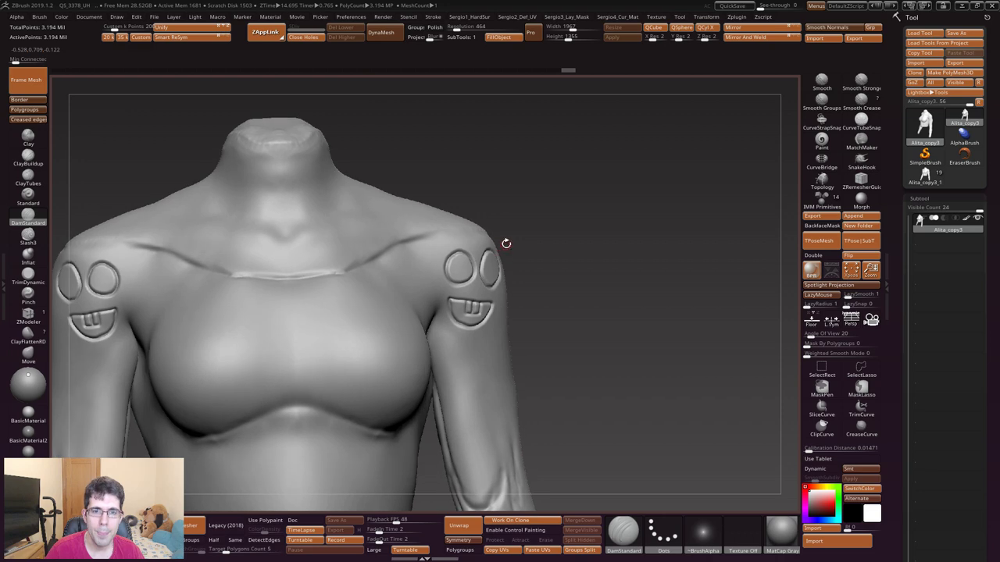
mouse_move(498, 296)
right_down()
mouse_move(495, 266)
mouse_move(503, 302)
mouse_move(477, 310)
mouse_move(466, 294)
mouse_move(468, 362)
mouse_move(468, 320)
right_up()
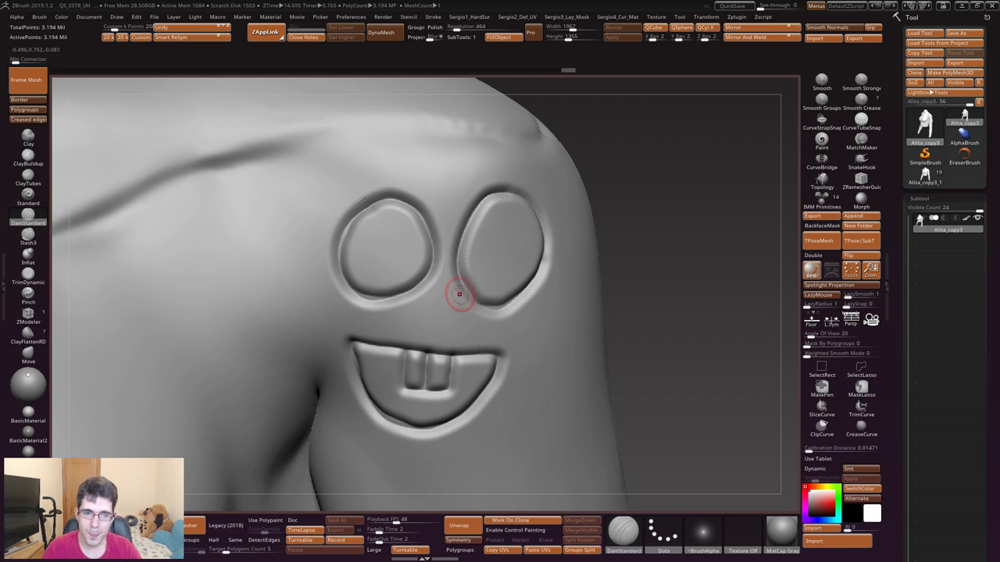
right_drag(585, 224, 679, 98)
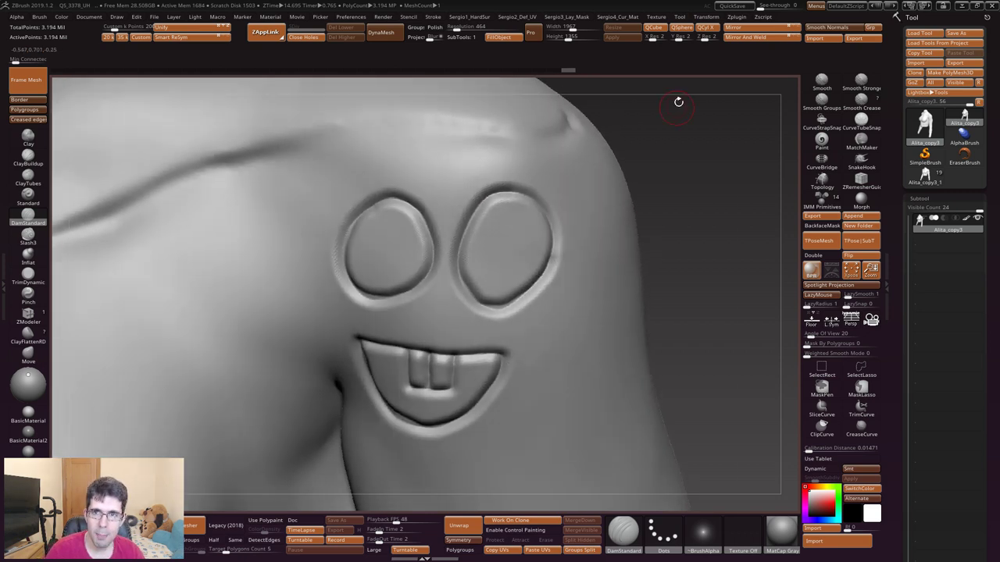
click(737, 16)
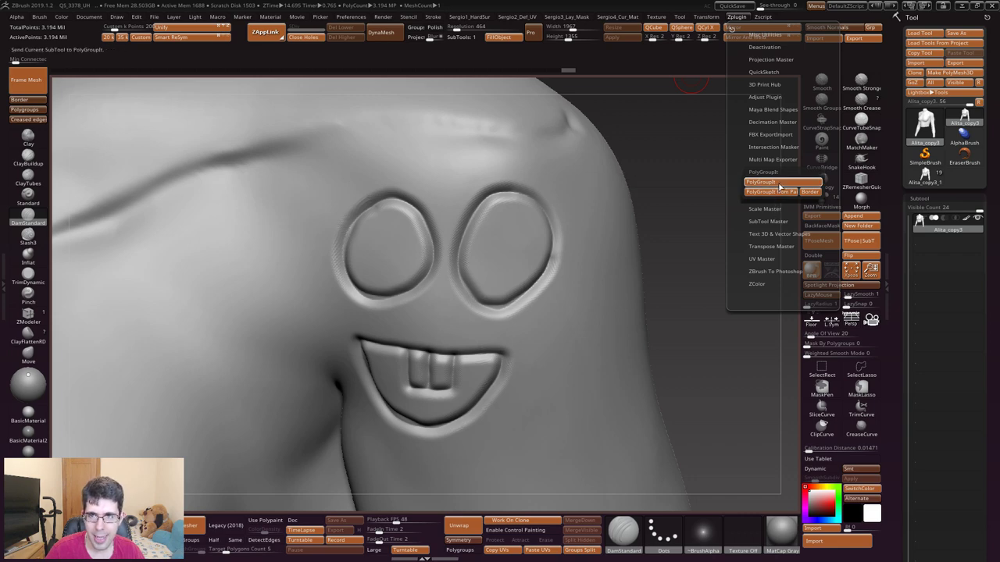
- Send the armored torso subtool to PolyGroupIt from the Zplugin menu
click(779, 182)
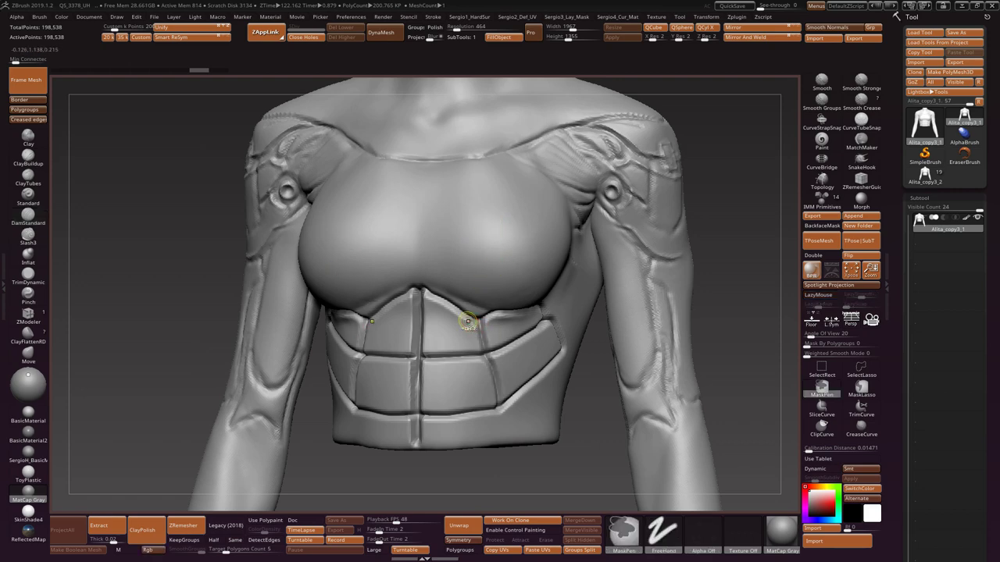
scroll(469, 324, up, 5)
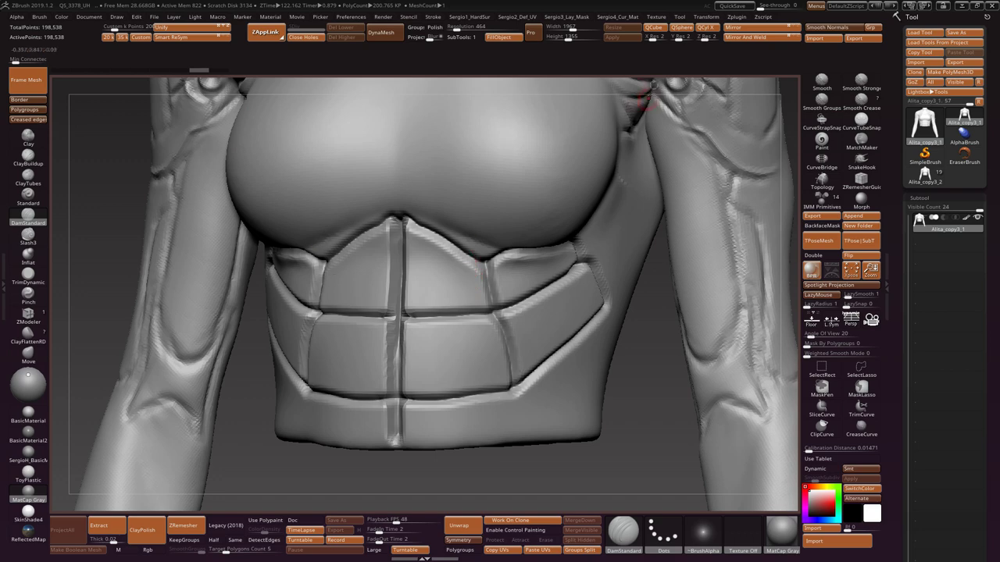
click(742, 17)
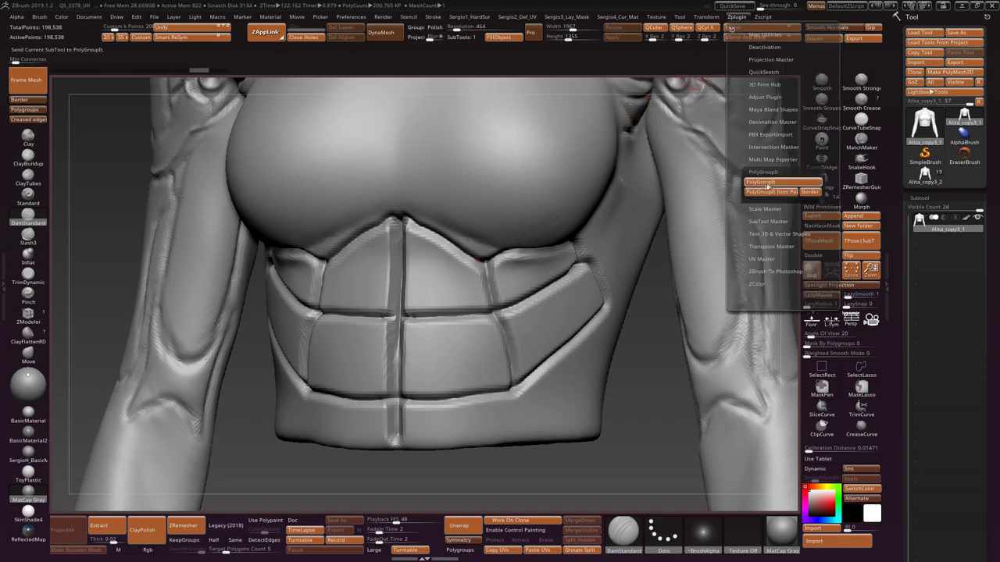
click(773, 183)
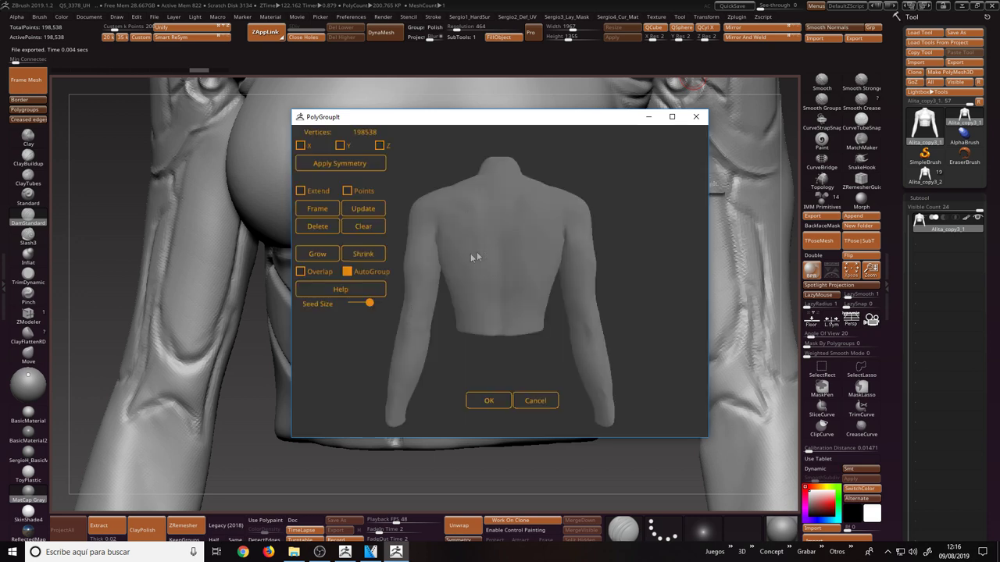
- Enable X symmetry, then seed and grow groups on the upper and lower front abdominal plates
right_drag(472, 259, 493, 263)
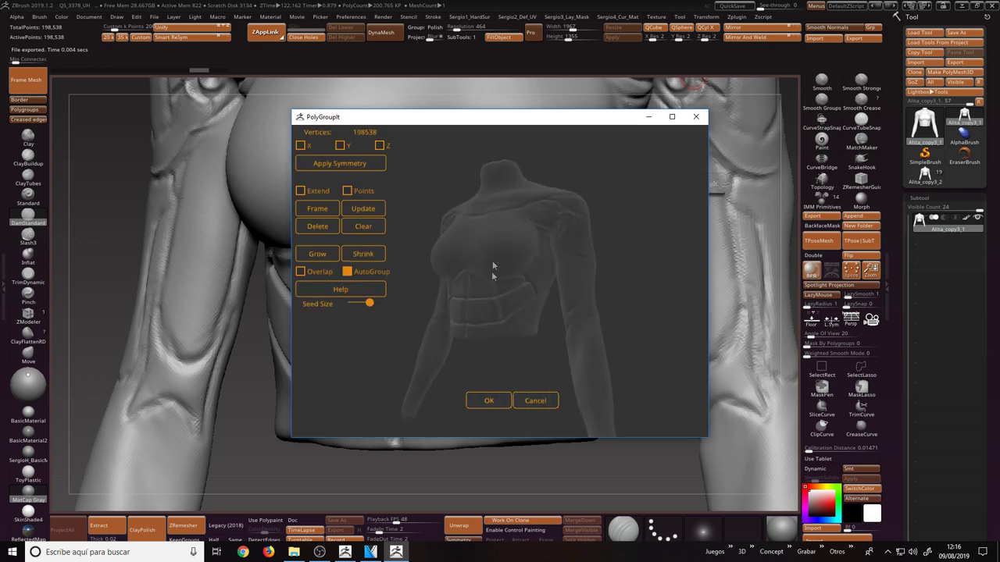
scroll(518, 286, up, 3)
scroll(536, 420, up, 3)
mouse_move(573, 223)
right_down()
mouse_move(567, 259)
mouse_move(602, 261)
mouse_move(627, 245)
mouse_move(601, 240)
right_up()
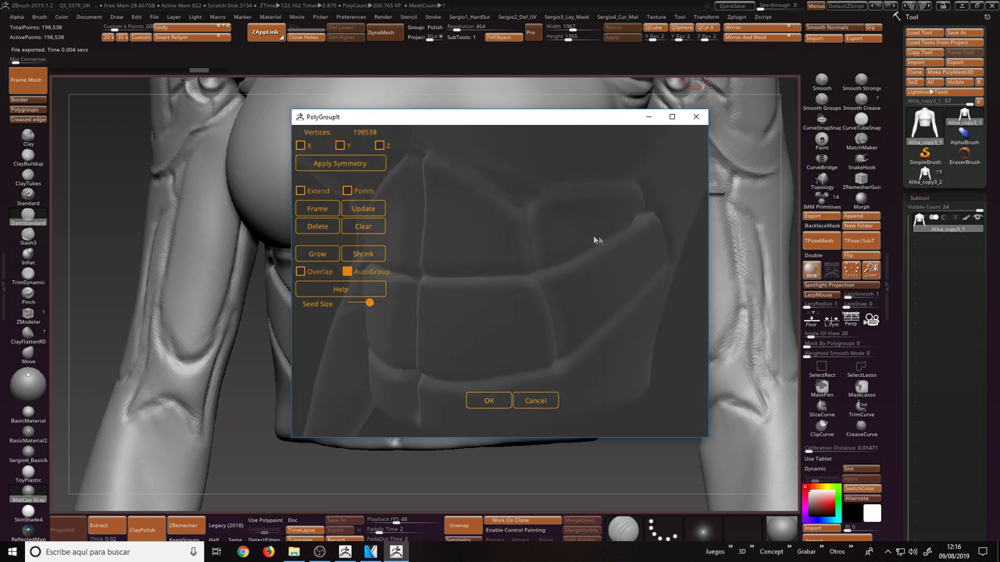
right_drag(517, 245, 542, 242)
click(300, 146)
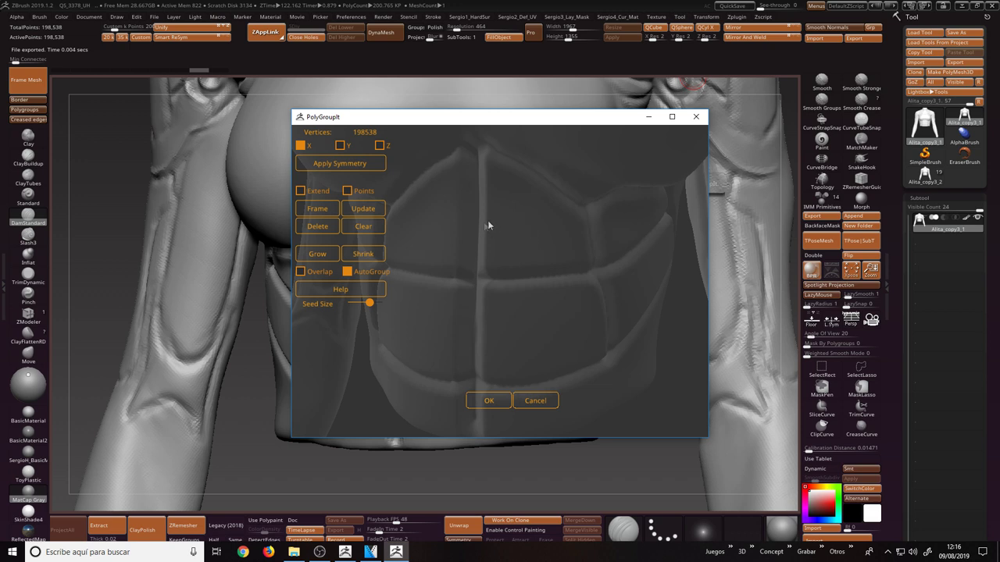
click(527, 226)
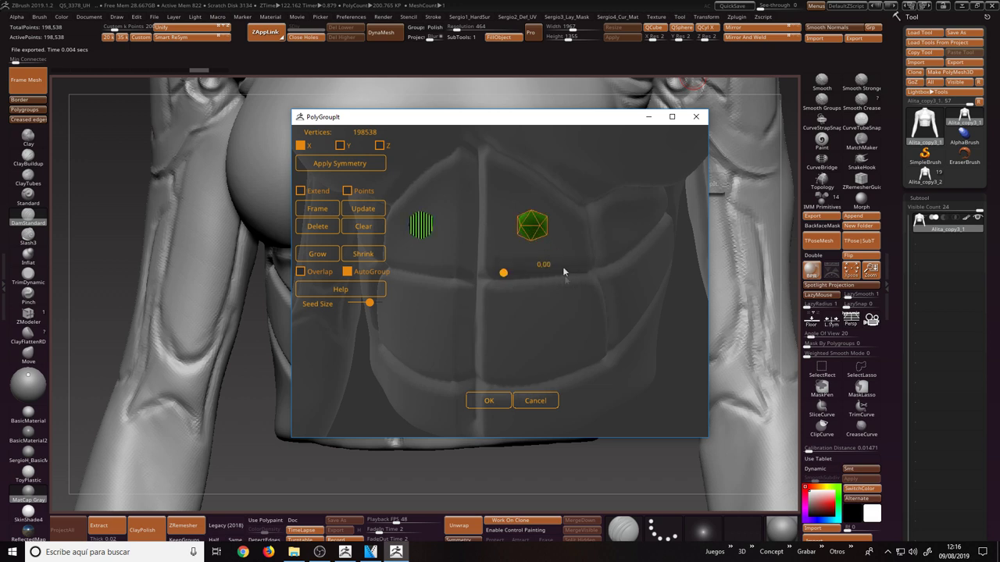
drag(503, 271, 539, 275)
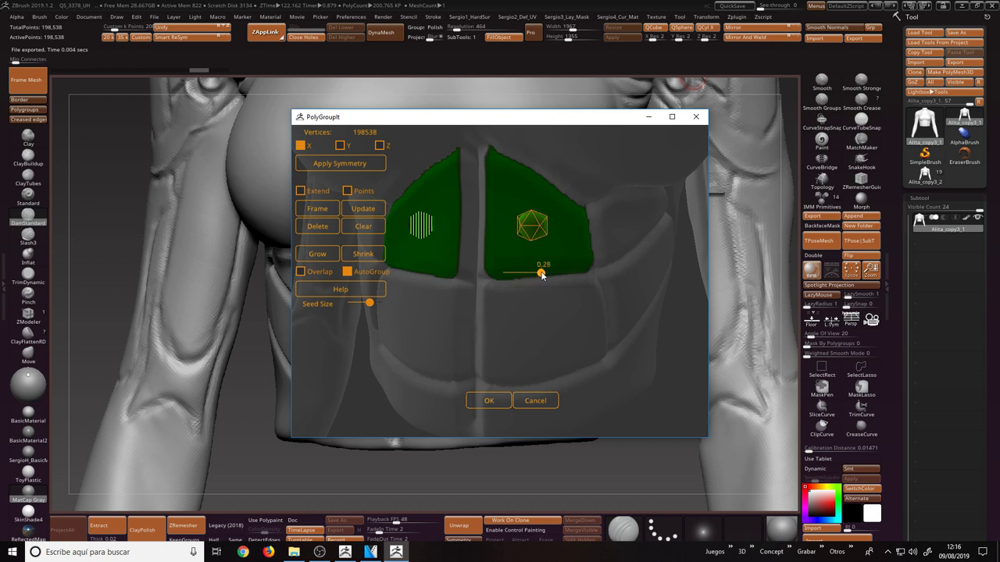
click(542, 338)
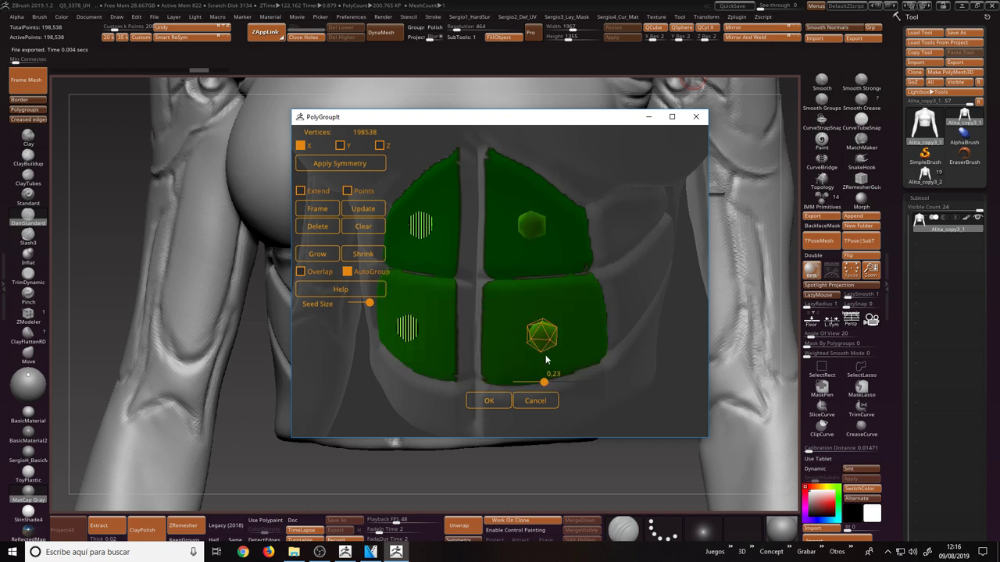
mouse_move(542, 380)
mouse_down()
mouse_move(531, 382)
mouse_move(539, 386)
mouse_up()
- Seed and grow purple and maroon groups on the upper and lower side plates
mouse_move(616, 278)
right_down()
mouse_move(585, 270)
mouse_move(341, 361)
right_up()
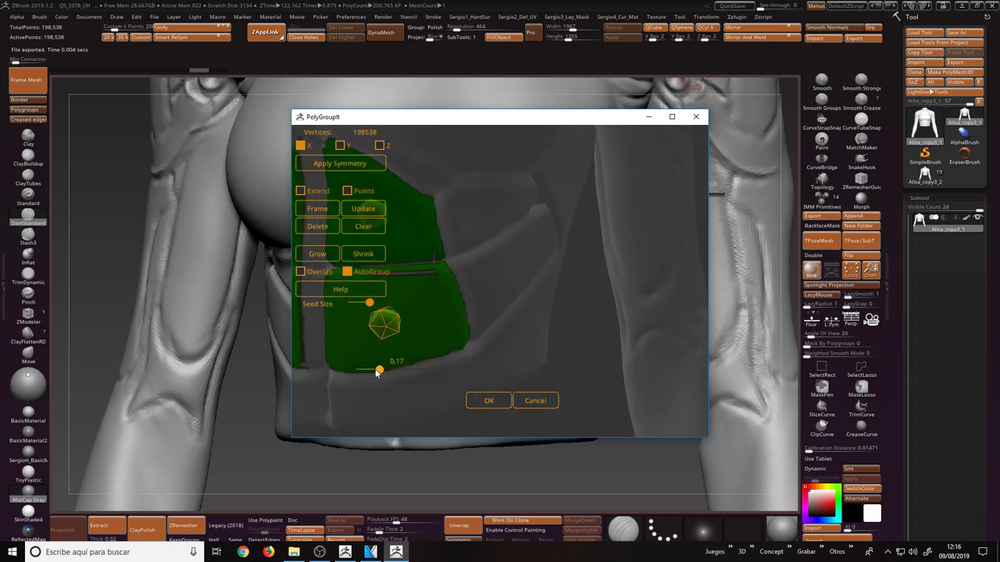
drag(375, 372, 381, 374)
click(491, 212)
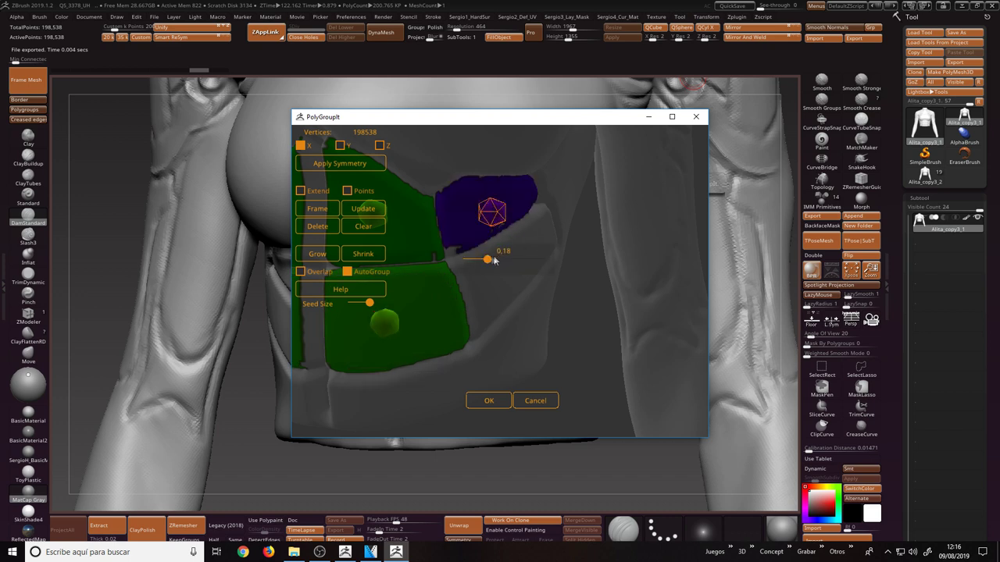
drag(485, 262, 490, 263)
click(501, 293)
drag(497, 338, 505, 341)
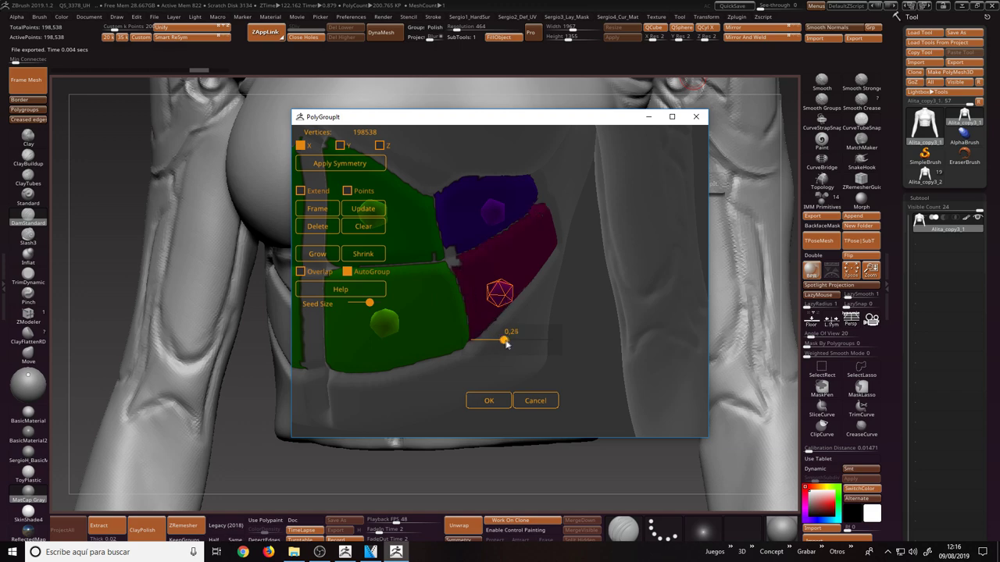
mouse_move(525, 238)
right_down()
mouse_move(475, 268)
mouse_move(527, 232)
mouse_move(515, 286)
mouse_move(520, 268)
mouse_move(464, 249)
right_up()
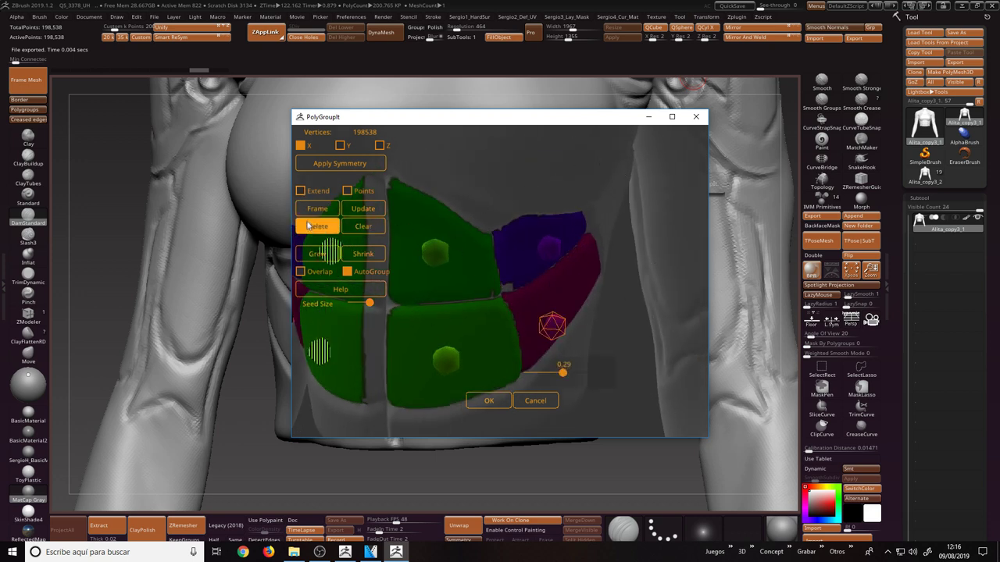
- Check the groups with Extend on, turn Extend off, and accept with OK
click(301, 191)
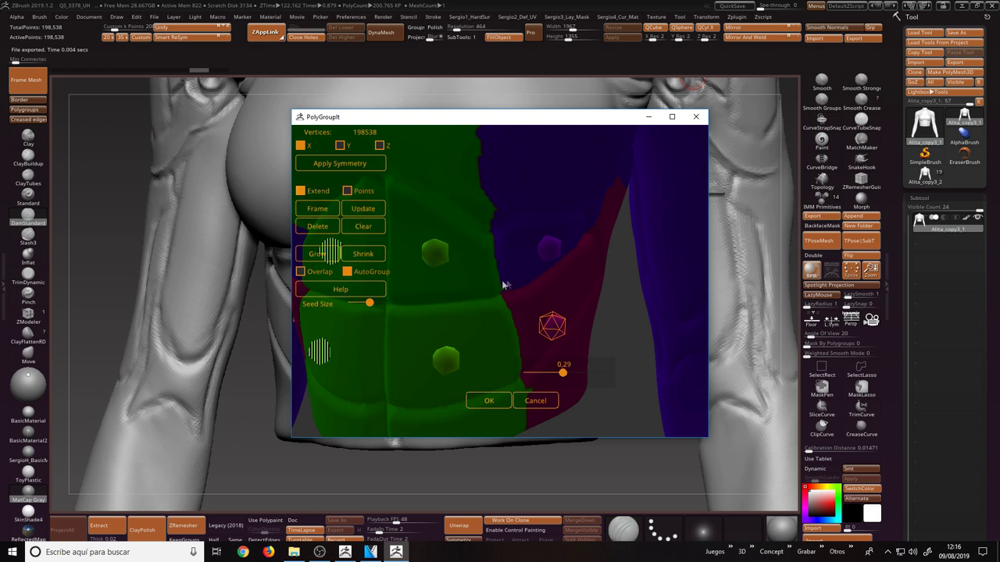
right_drag(504, 285, 516, 273)
mouse_move(572, 318)
right_down()
mouse_move(559, 282)
mouse_move(540, 285)
mouse_move(559, 226)
right_up()
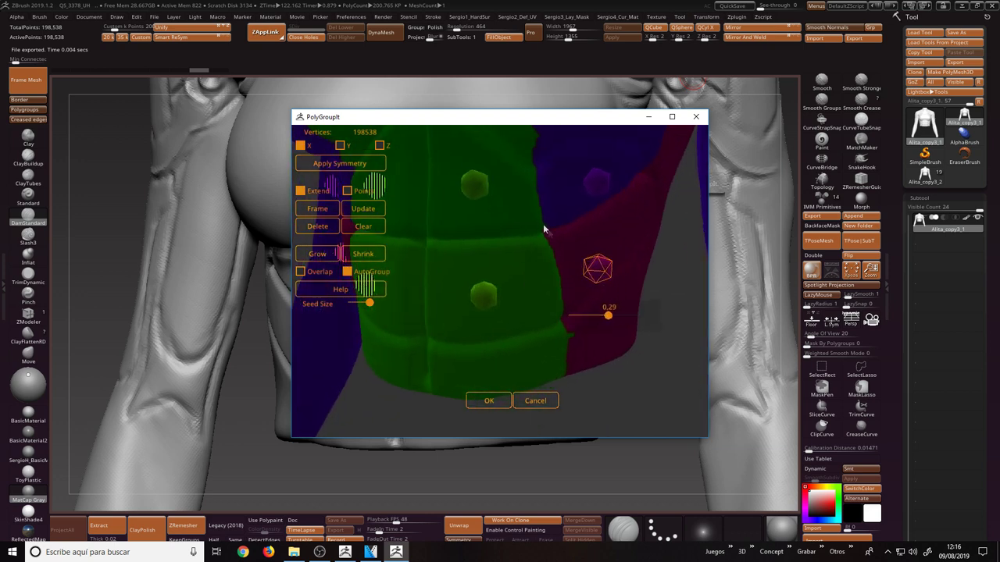
mouse_move(540, 186)
right_down()
mouse_move(543, 235)
mouse_move(516, 280)
mouse_move(534, 284)
right_up()
mouse_move(514, 331)
right_down()
mouse_move(508, 312)
mouse_move(541, 243)
mouse_move(471, 287)
right_up()
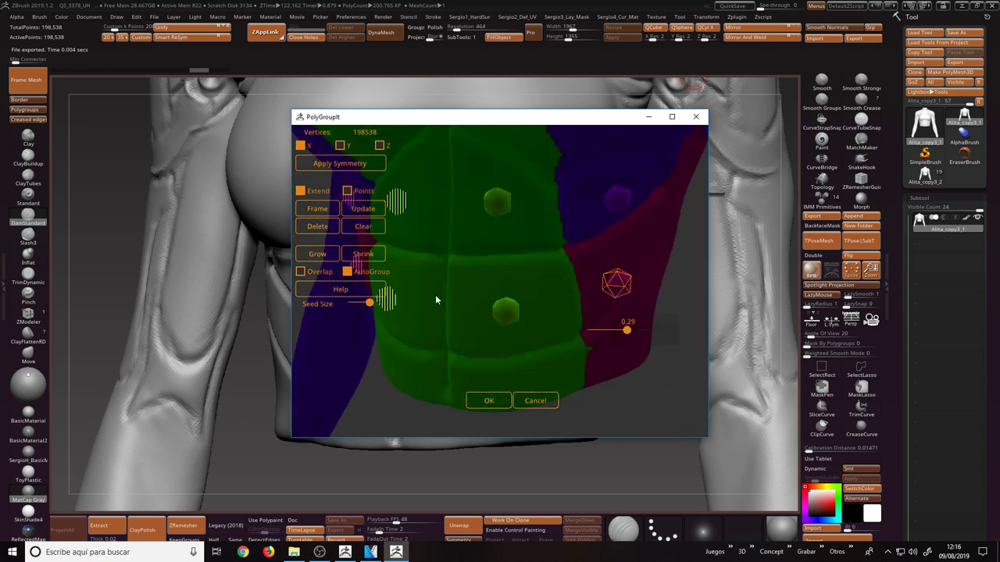
mouse_move(535, 257)
right_down()
mouse_move(538, 293)
mouse_move(462, 293)
mouse_move(503, 244)
mouse_move(488, 251)
right_up()
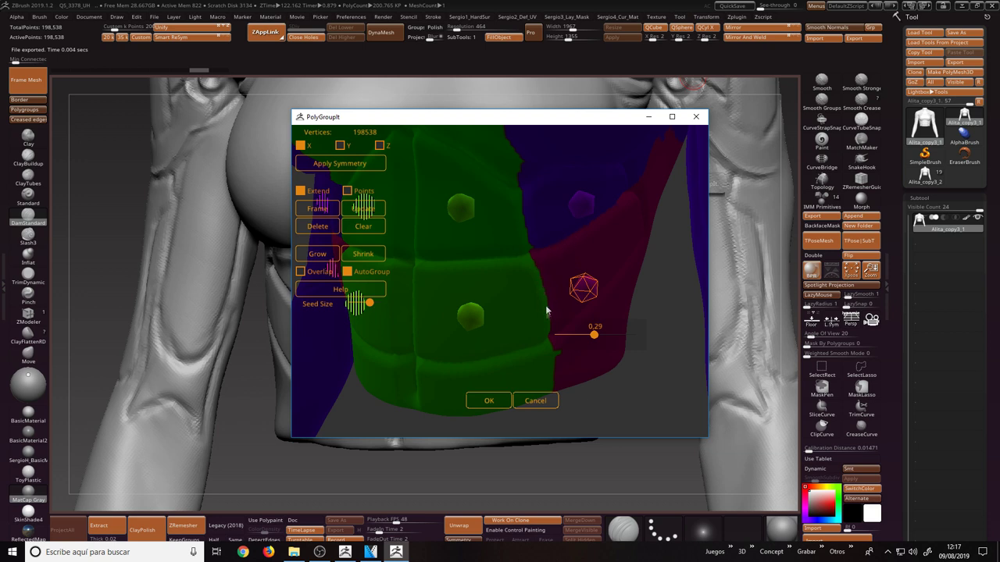
mouse_move(581, 270)
right_down()
mouse_move(450, 265)
mouse_move(453, 275)
mouse_move(516, 273)
right_up()
click(301, 191)
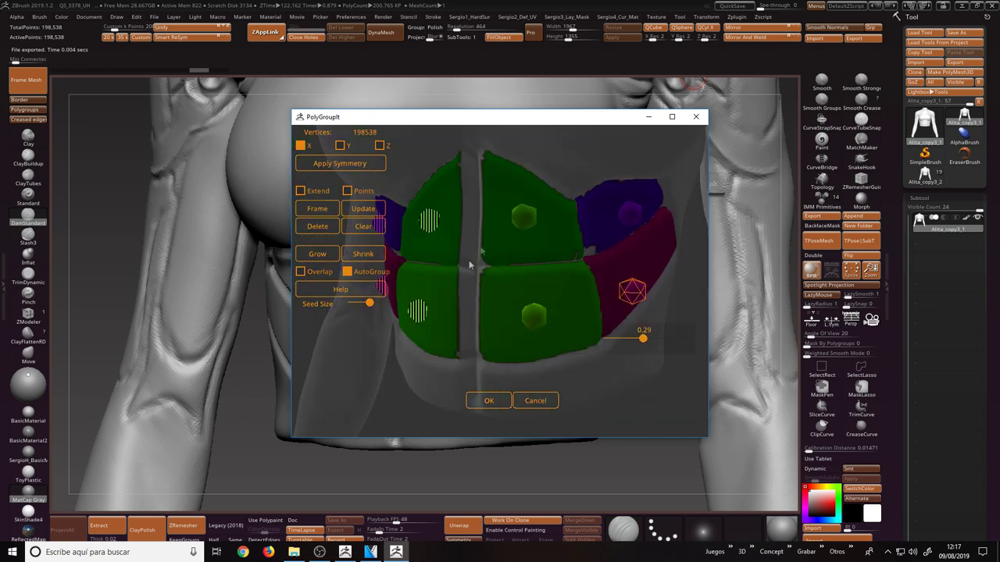
click(491, 401)
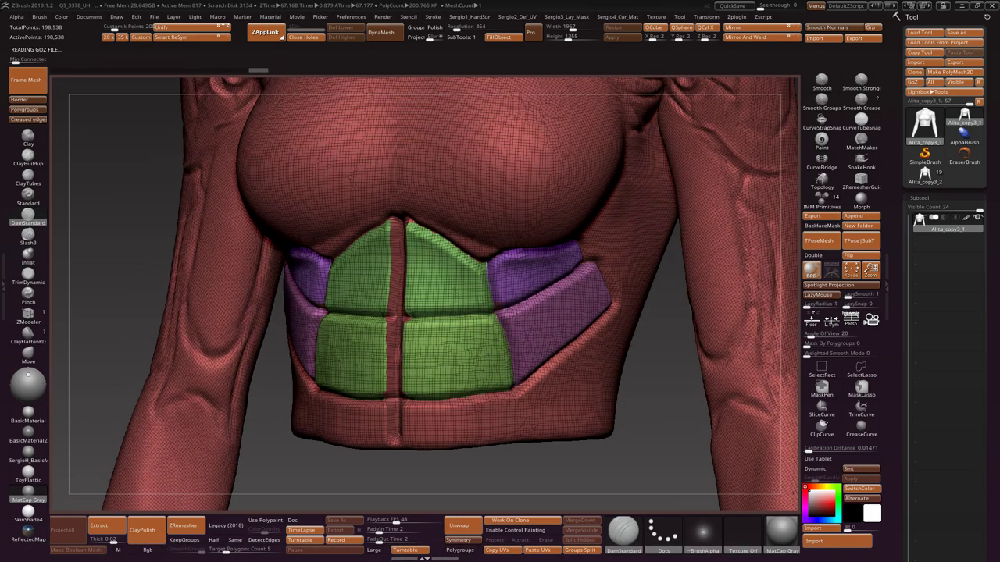
- Round the pointed tops of the green front plates with the Smooth Groups brush
mouse_move(453, 275)
right_down()
mouse_move(500, 273)
mouse_move(467, 278)
mouse_move(474, 232)
mouse_move(469, 320)
right_up()
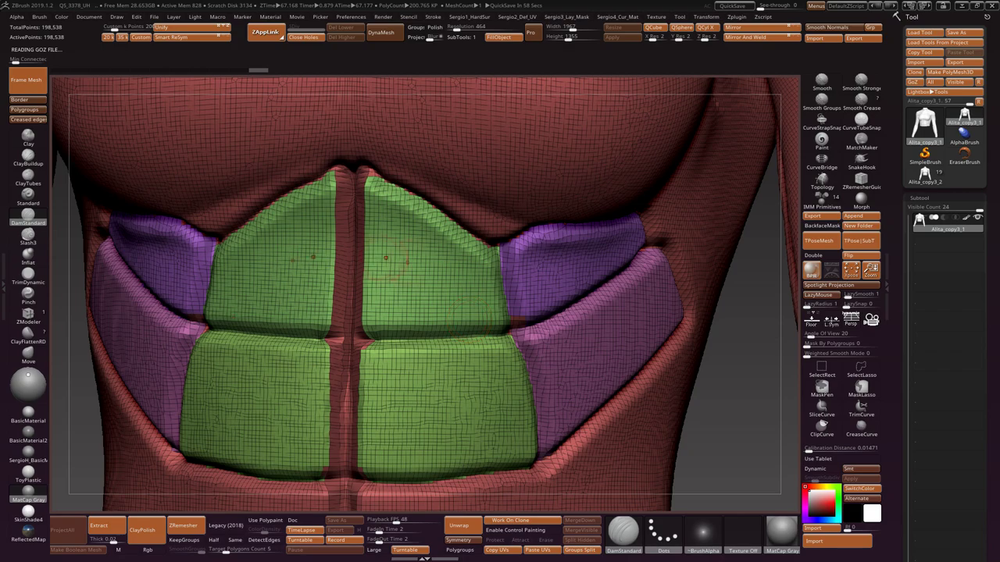
right_drag(395, 242, 393, 166)
right_drag(385, 206, 394, 176)
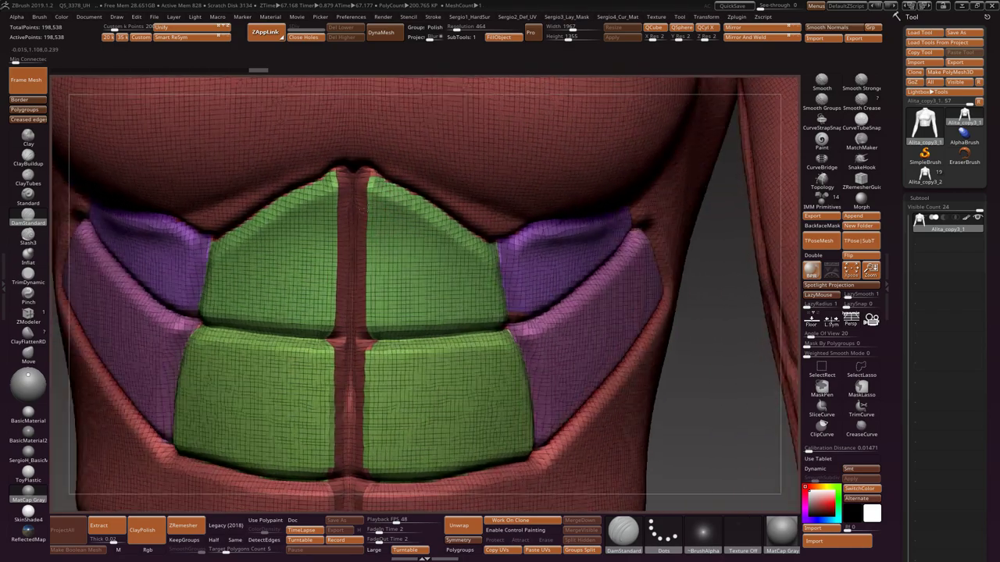
alt+right_drag(445, 217, 365, 174)
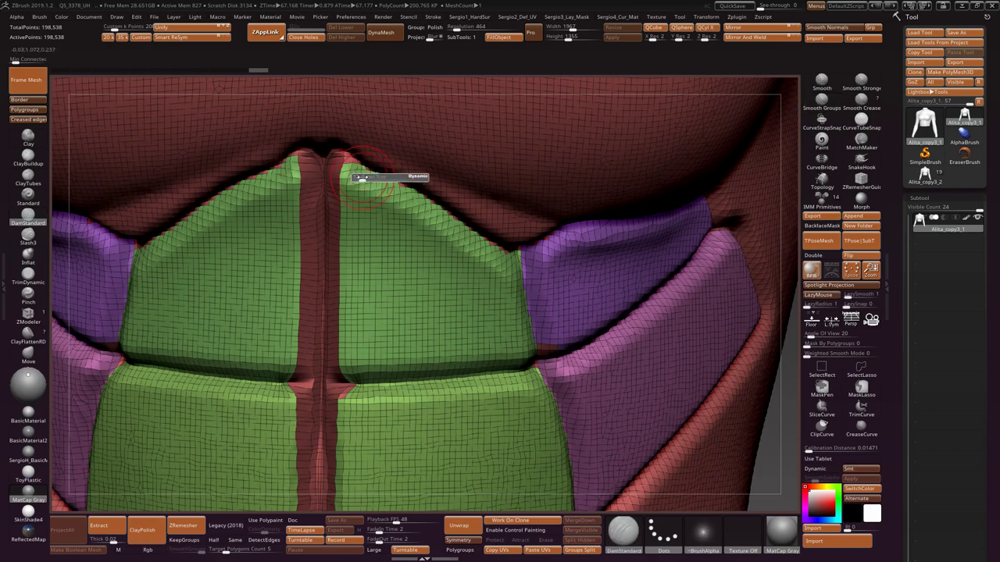
shift+drag(357, 176, 437, 207)
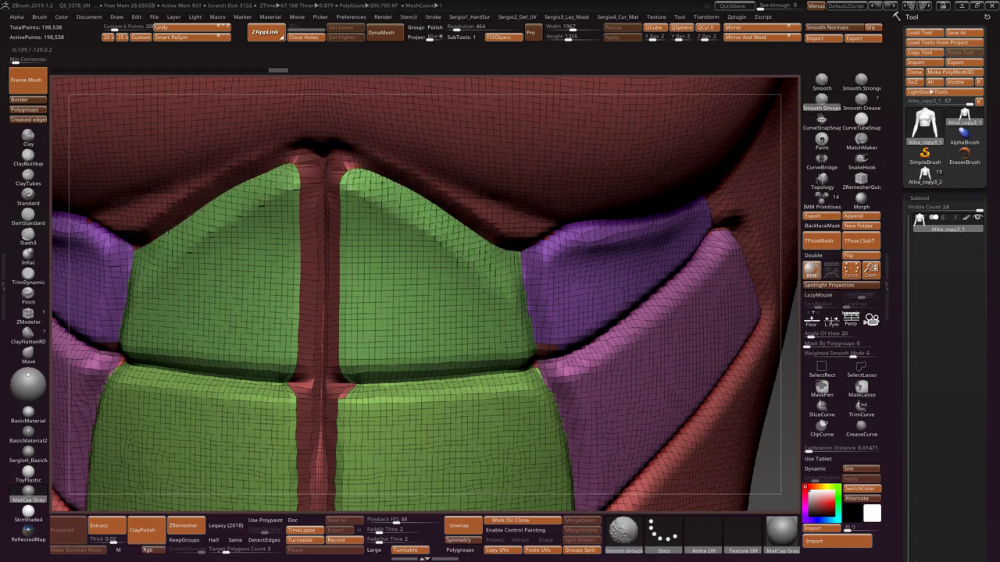
- Isolate the green front abdominal plates from a symmetric front view
right_drag(534, 355, 500, 313)
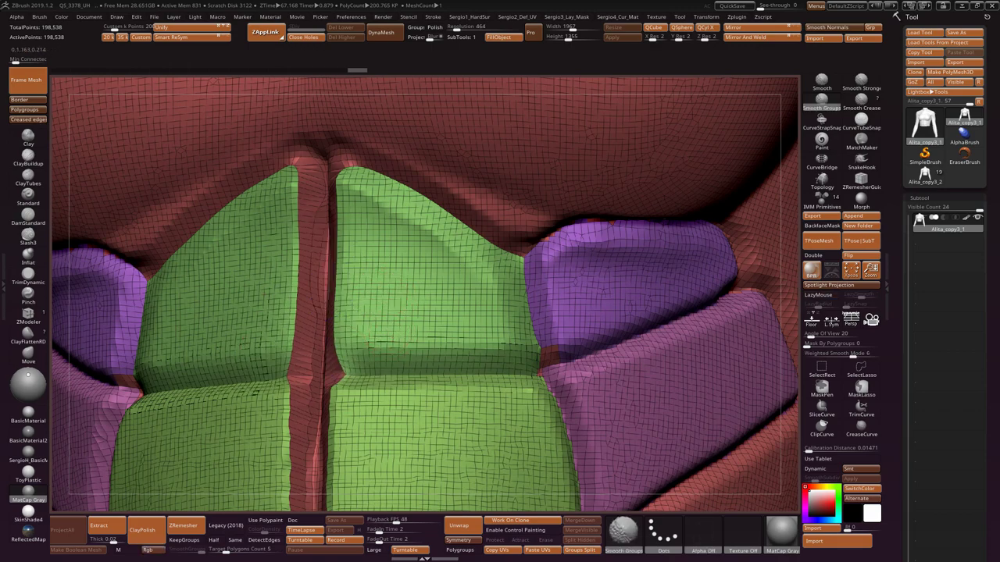
mouse_move(386, 279)
shift+right_down()
mouse_move(418, 293)
mouse_move(578, 206)
shift+right_up()
ctrl+shift+click(418, 292)
ctrl+shift+click(578, 206)
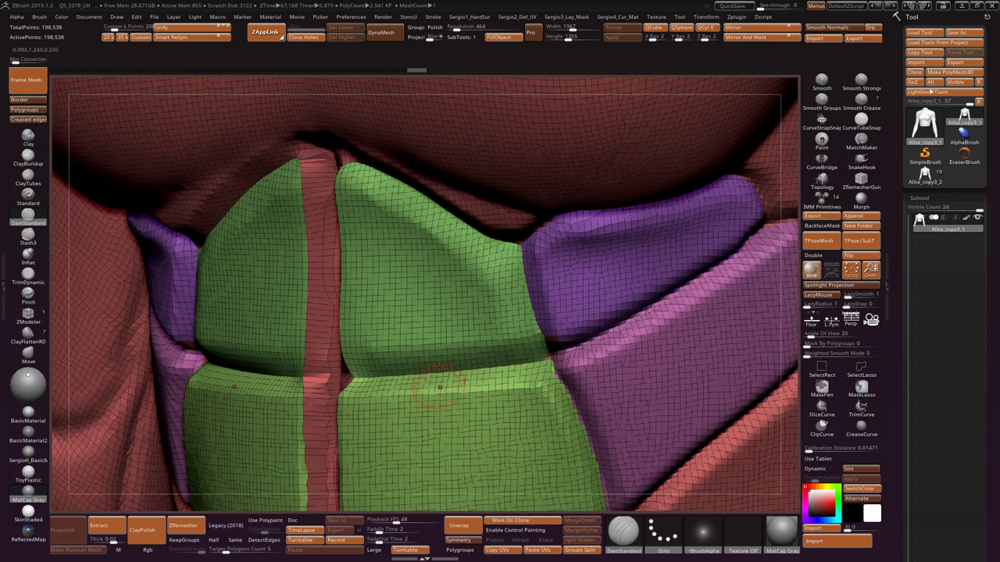
ctrl+shift+click(444, 321)
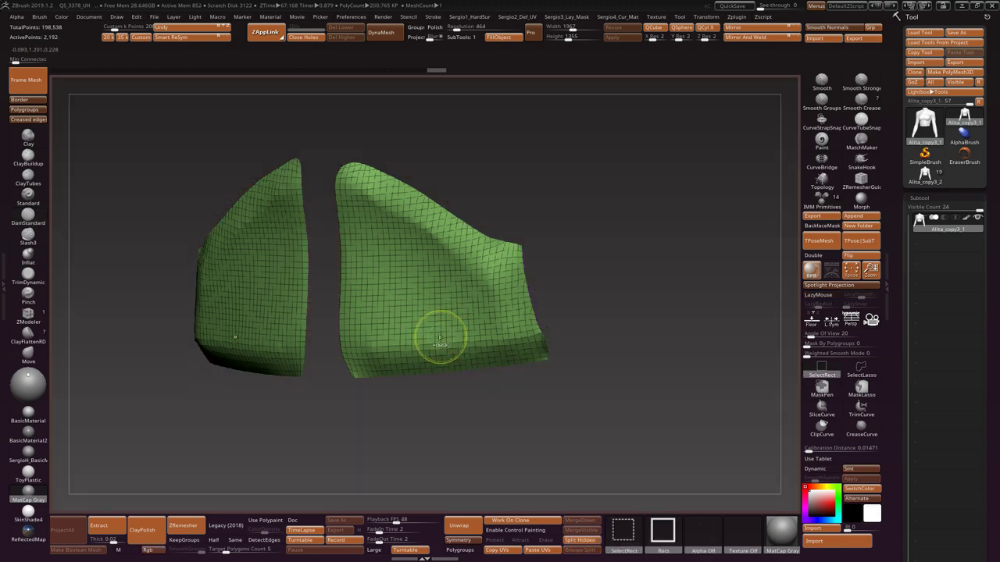
- Smooth both isolated green plates, then unhide the whole torso and hide Polyframe
right_drag(442, 335, 343, 335)
right_drag(464, 291, 479, 291)
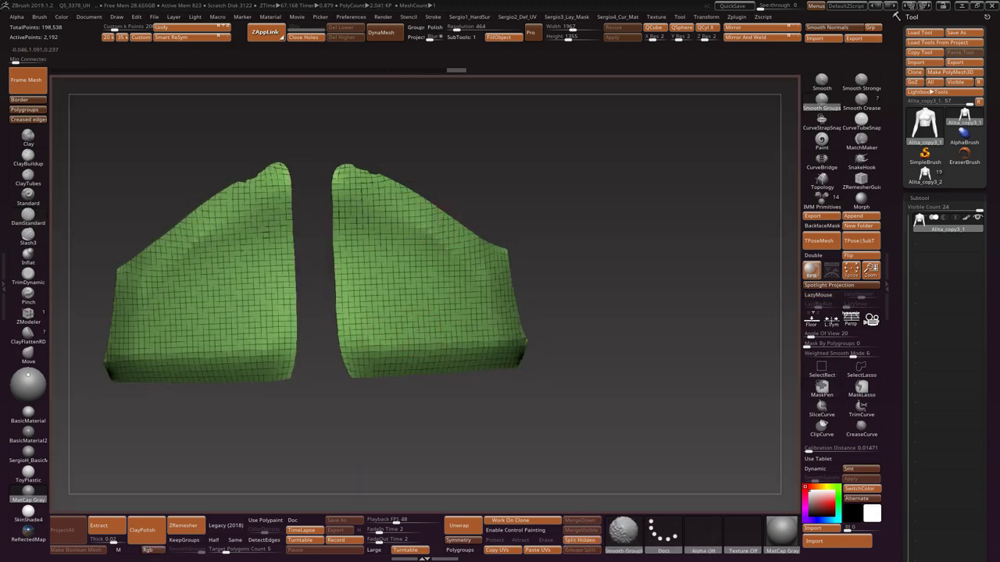
drag(359, 184, 506, 251)
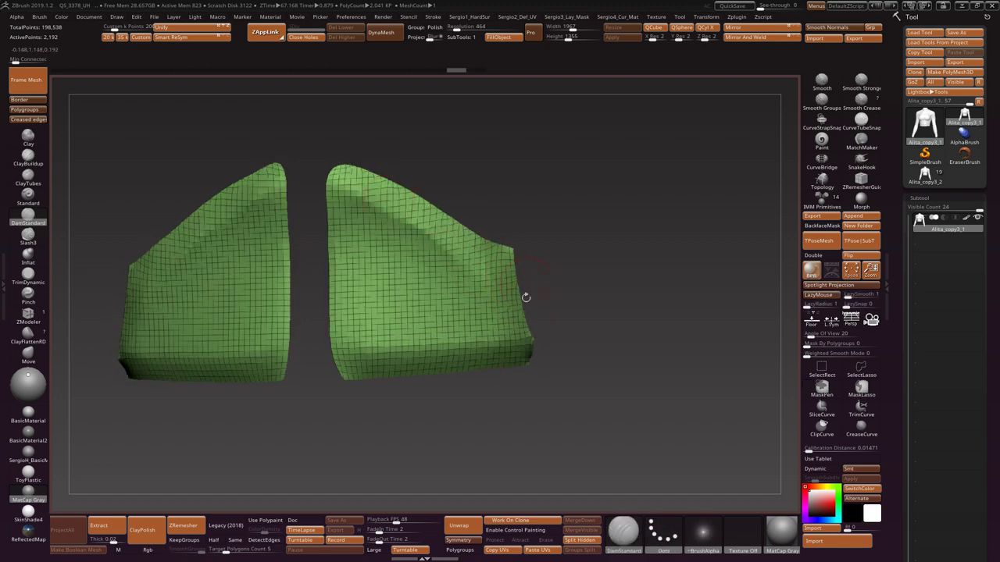
mouse_move(500, 353)
right_down()
mouse_move(508, 212)
mouse_move(514, 254)
right_up()
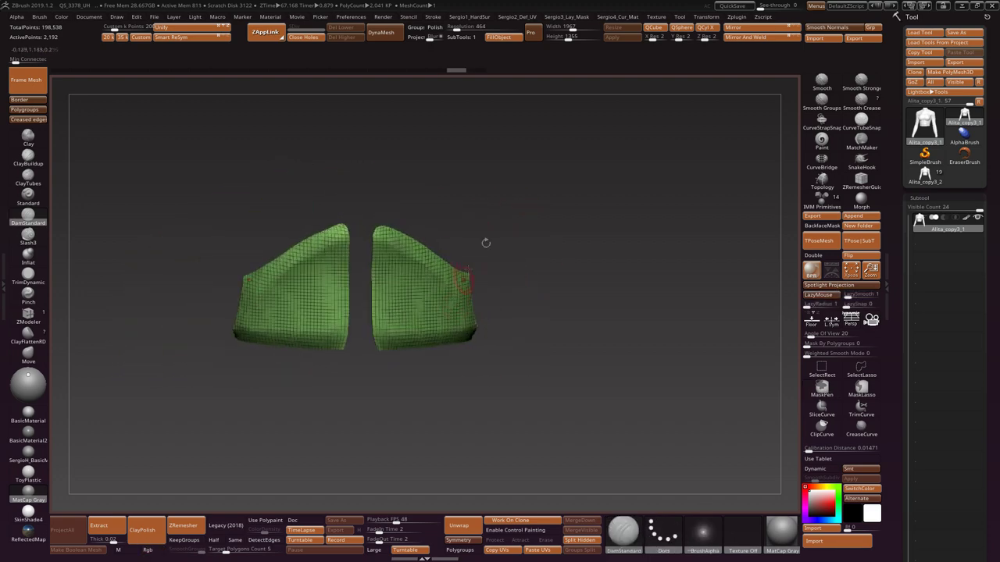
ctrl+shift+click(514, 254)
key(shift+f)
- Apply Panel Loops to bevel every polygroup border, then view the torso front
key(space)
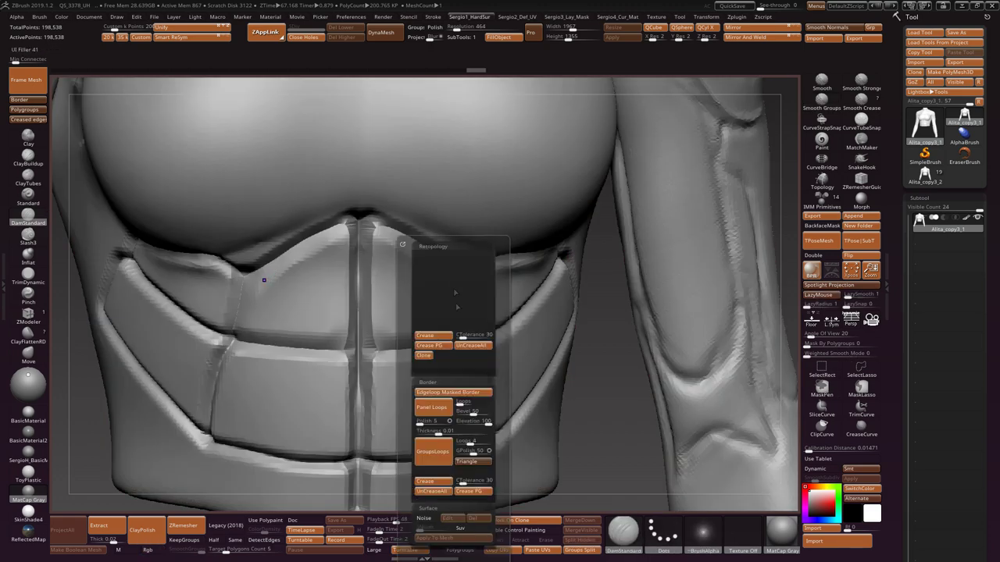
click(430, 405)
mouse_move(431, 335)
right_down()
mouse_move(419, 338)
mouse_move(715, 203)
mouse_move(670, 258)
right_up()
key(shift)
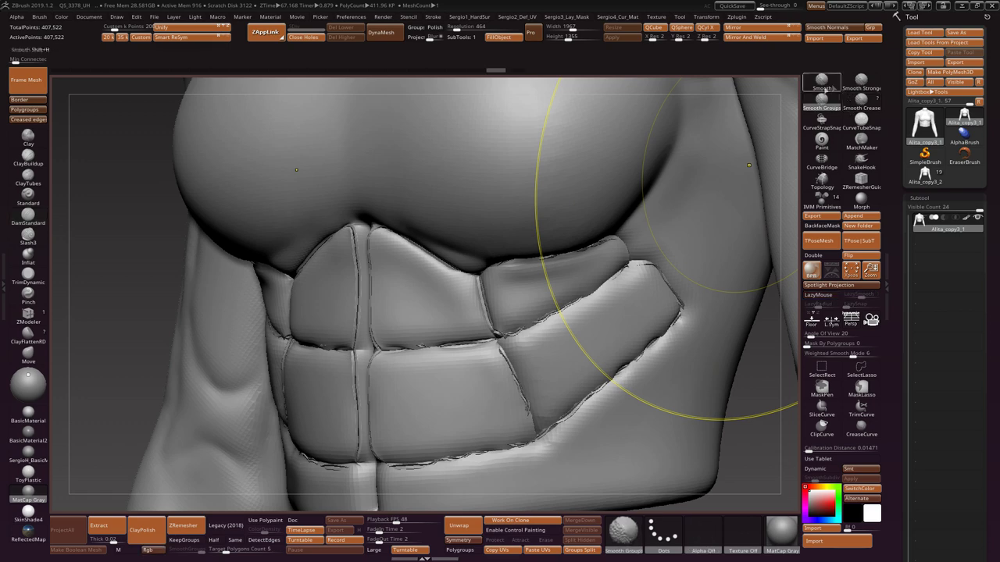
mouse_move(558, 328)
alt+right_down()
mouse_move(383, 336)
mouse_move(453, 377)
alt+right_up()
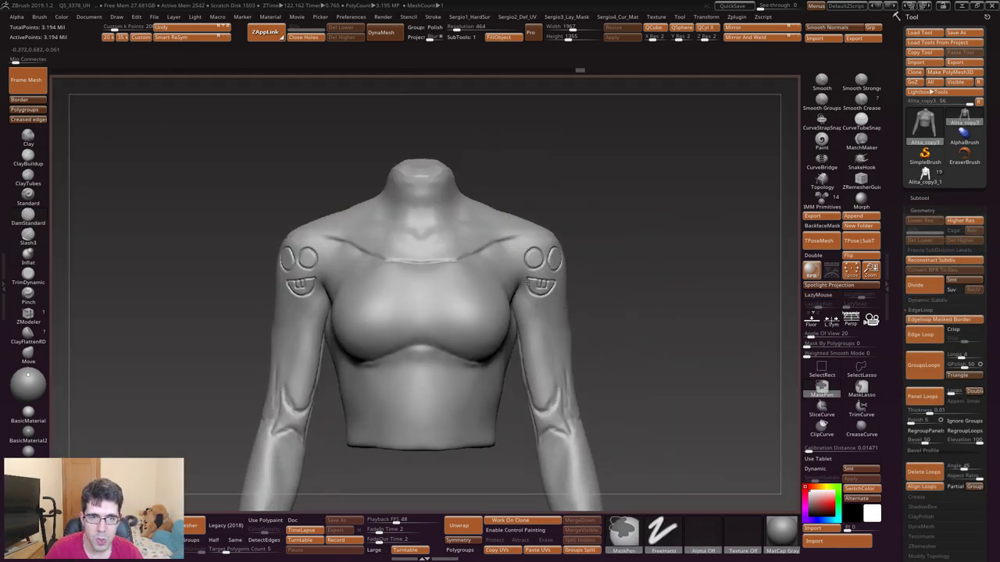
alt+right_drag(531, 226, 546, 218)
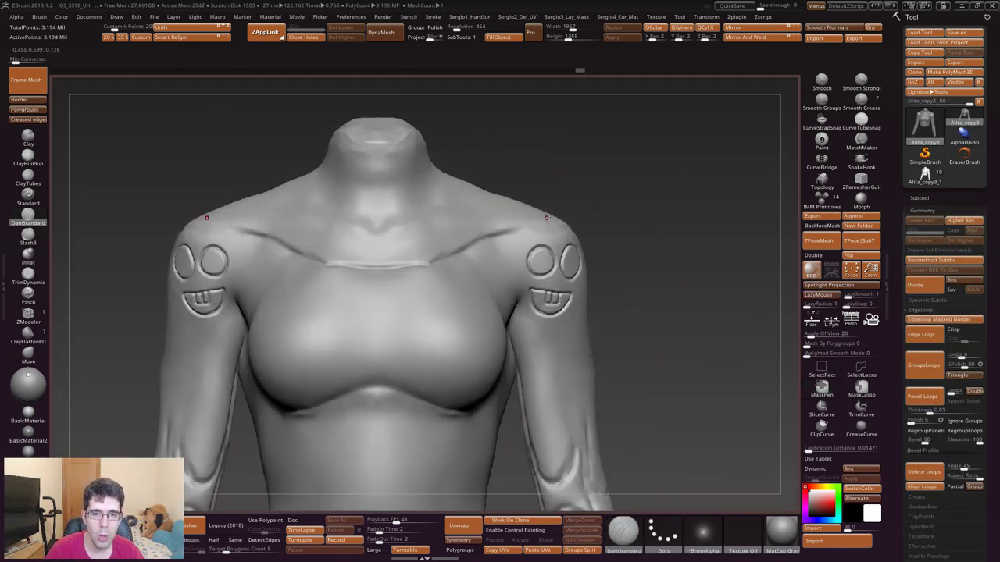